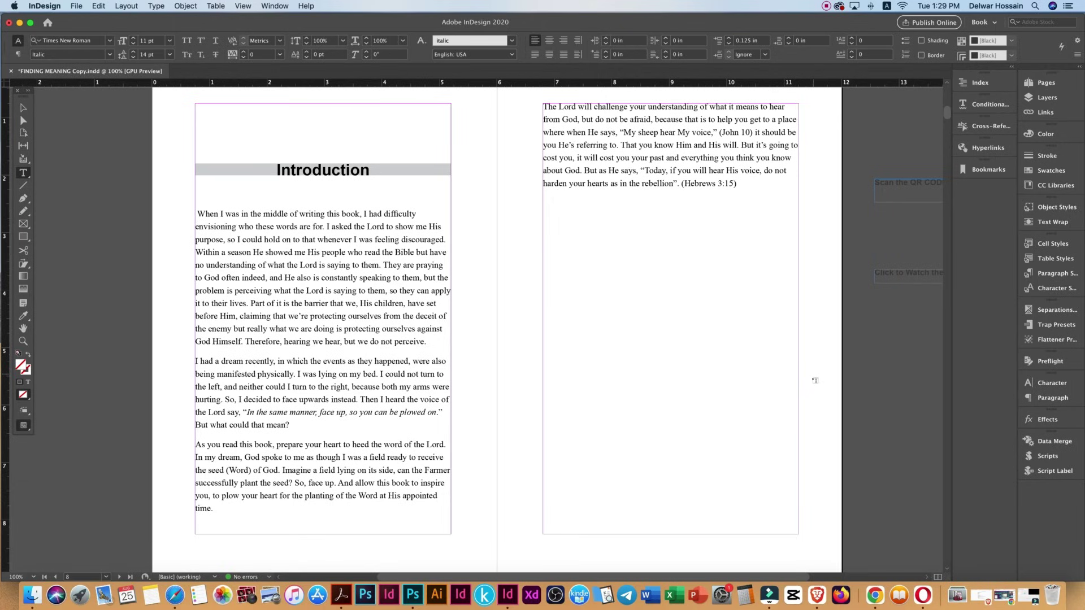
Start generating a QR code on a new line below the Hebrews 3:15 paragraph and clear the prefilled URL.
left_click(738, 184)
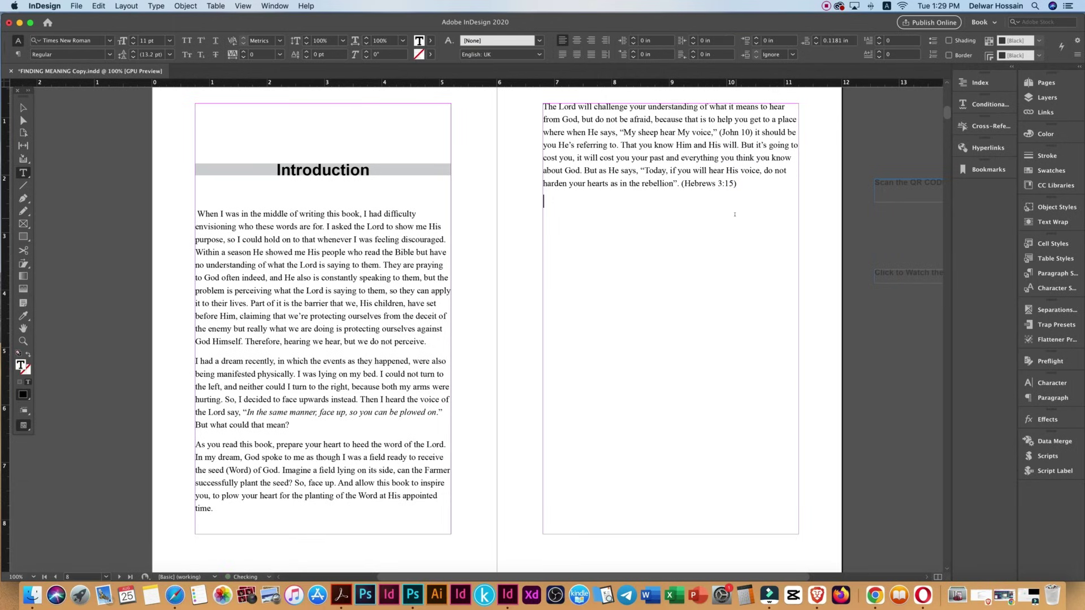
left_click(734, 214)
left_click(186, 6)
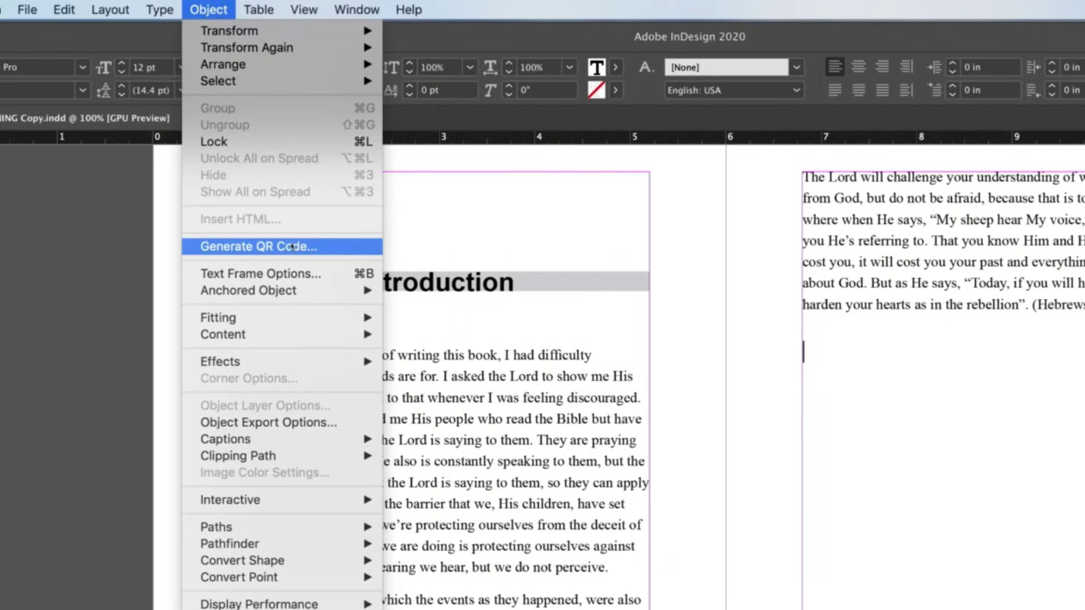
left_click(293, 247)
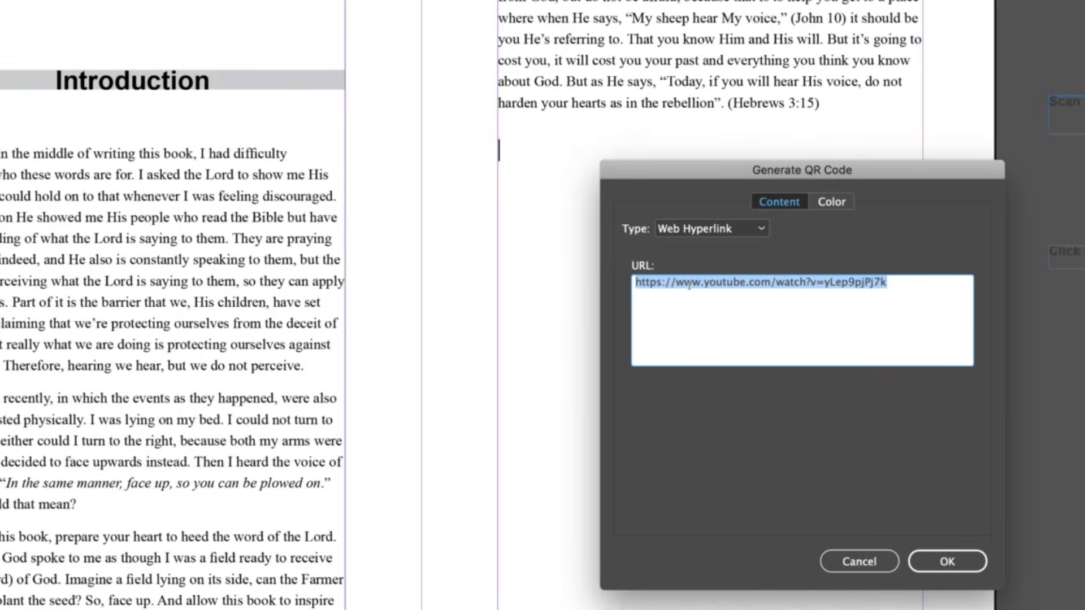
key("BackSpace")
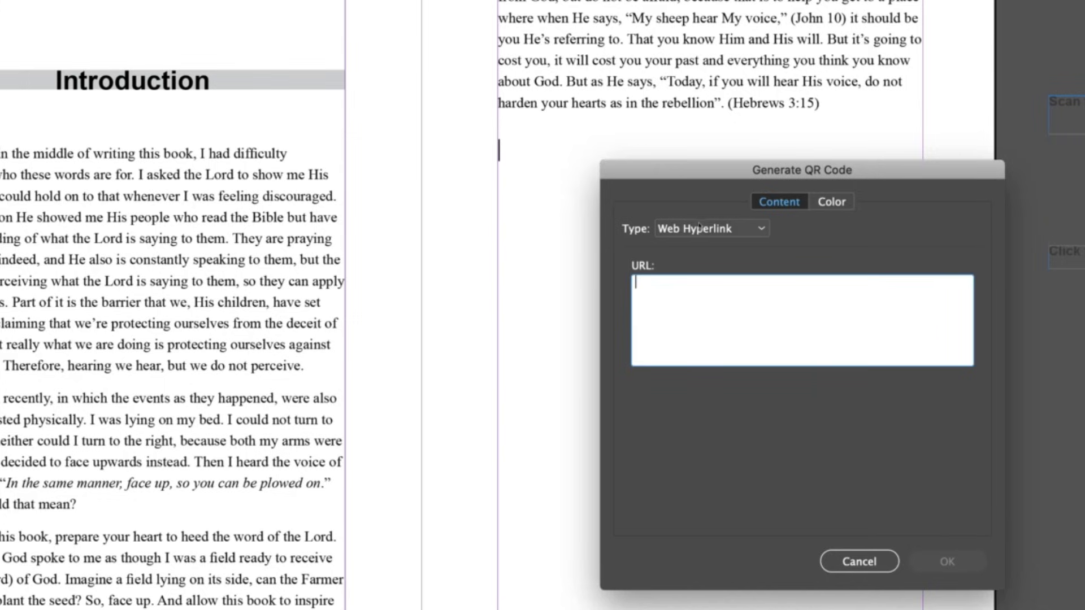
Look through the Plain Text, Text Message and Email QR code types, then return to Web Hyperlink.
left_click(701, 226)
left_click(699, 265)
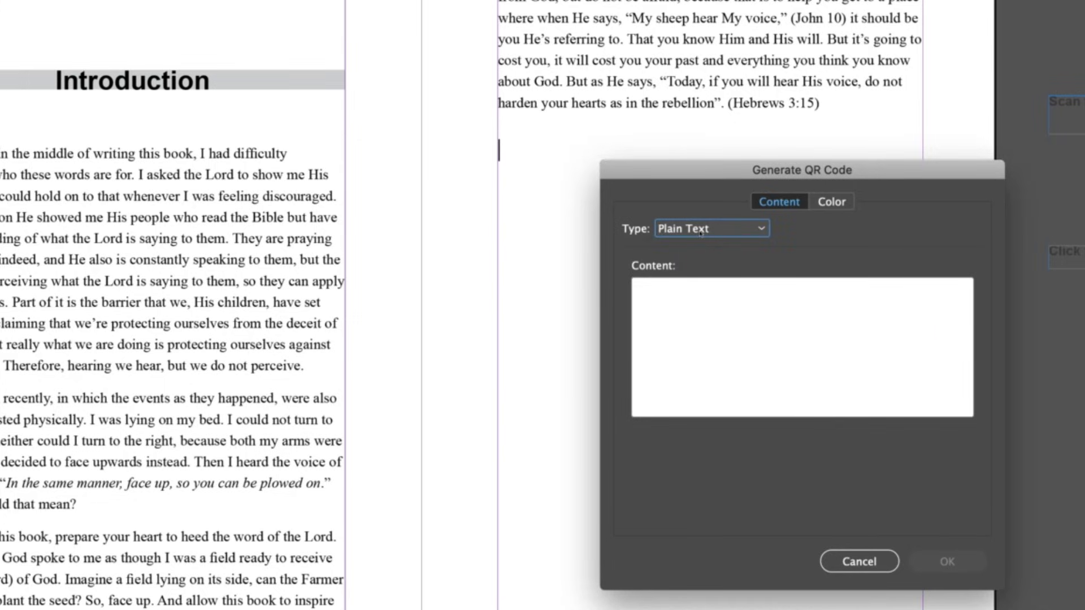
left_click(700, 228)
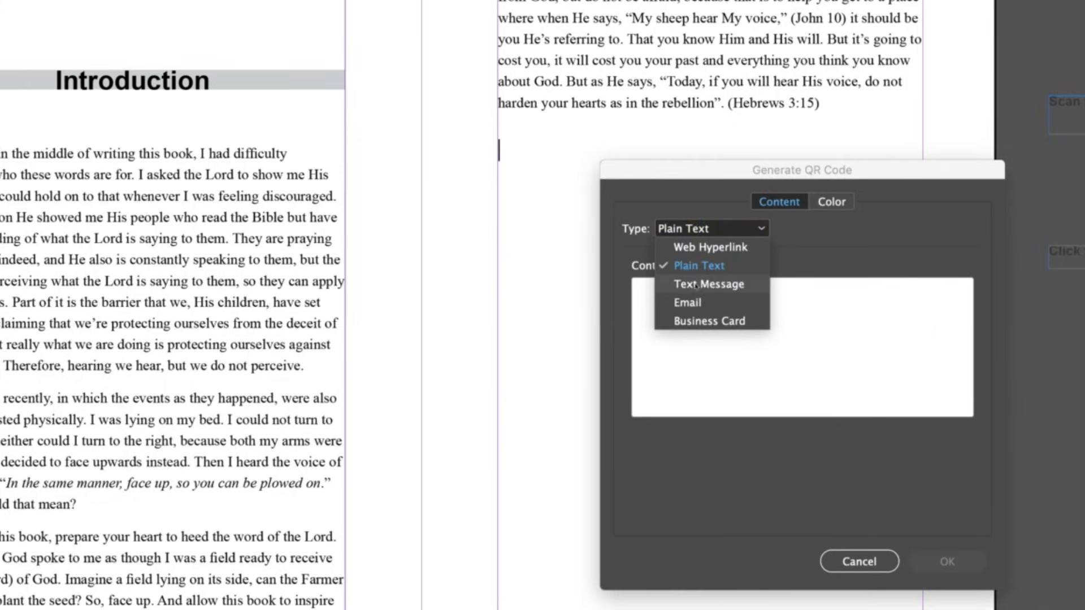
left_click(698, 283)
left_click(699, 229)
left_click(688, 302)
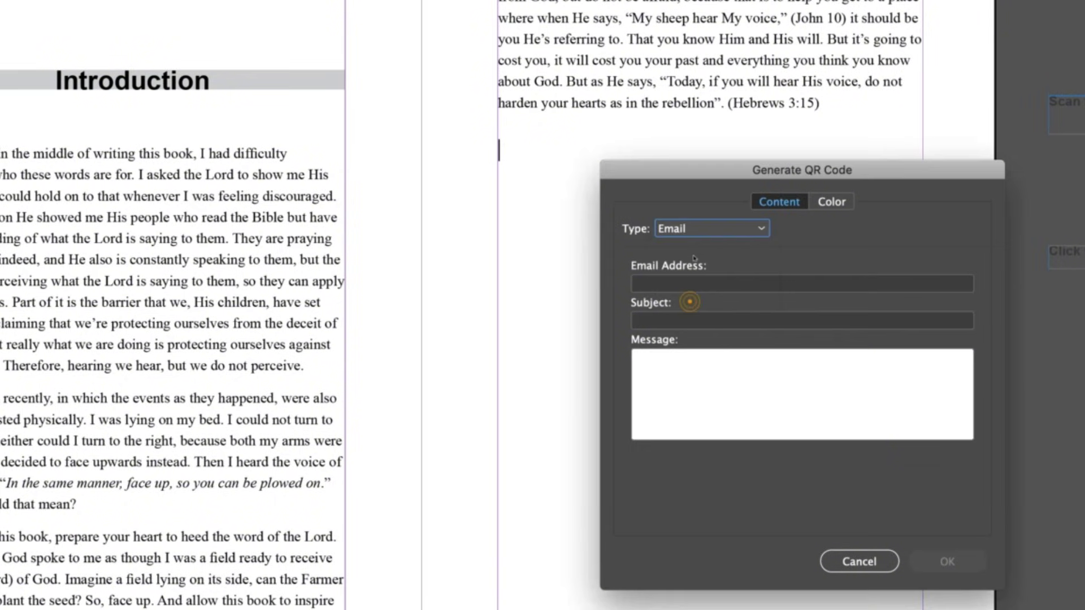
left_click(697, 229)
left_click(696, 247)
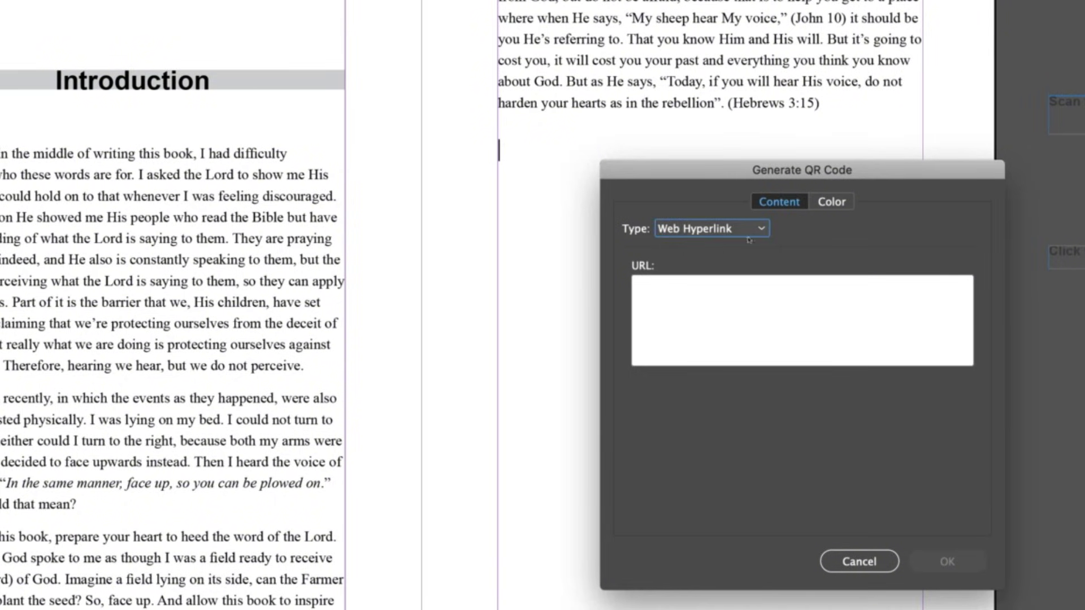
Set the QR code color to the cyan swatch C=100 M=0 Y=0 K=0.
left_click(832, 201)
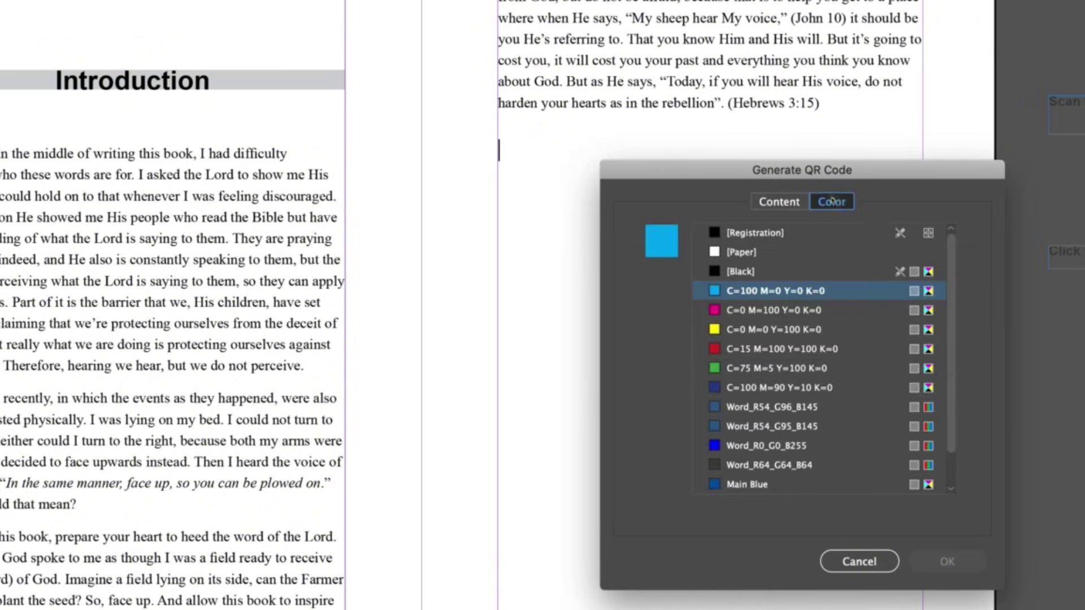
left_click(752, 291)
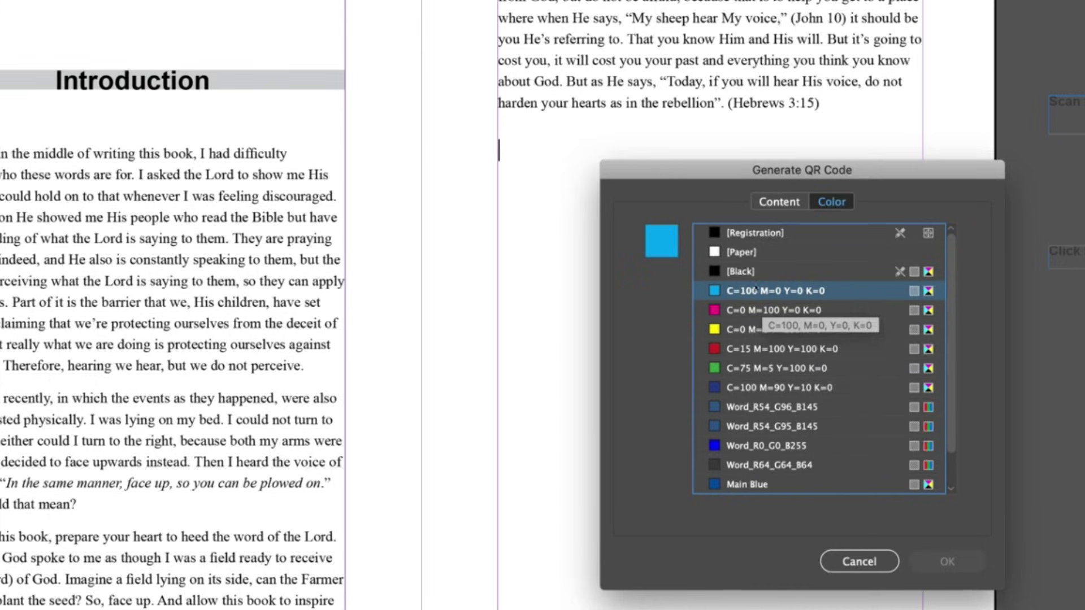
left_click(742, 272)
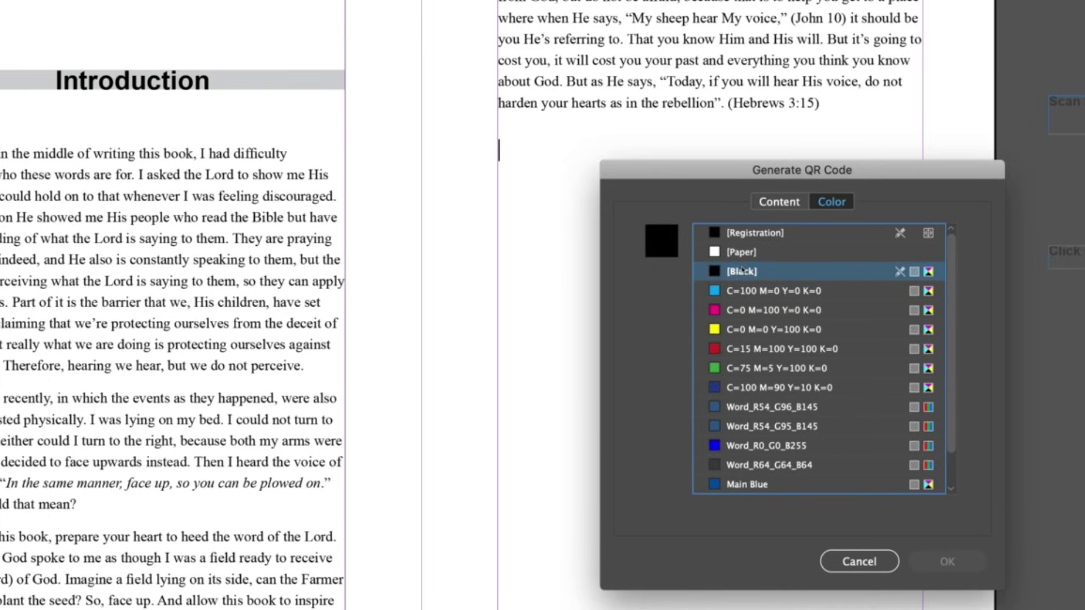
left_click(746, 290)
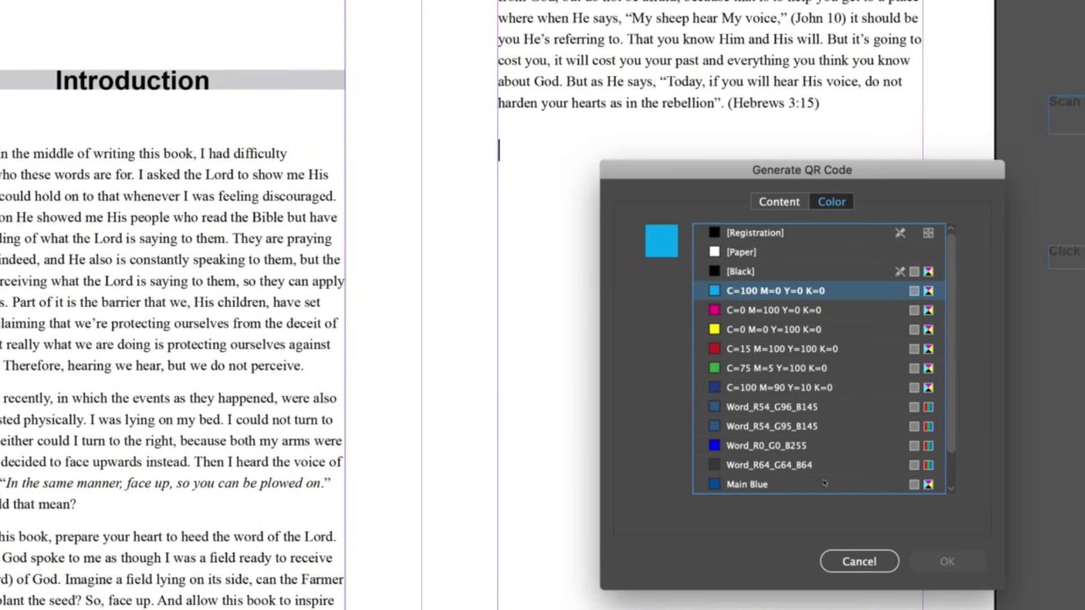
Copy the YouTube video's address from Chrome, enter it as the QR code's URL in InDesign, and generate the code.
left_click(778, 202)
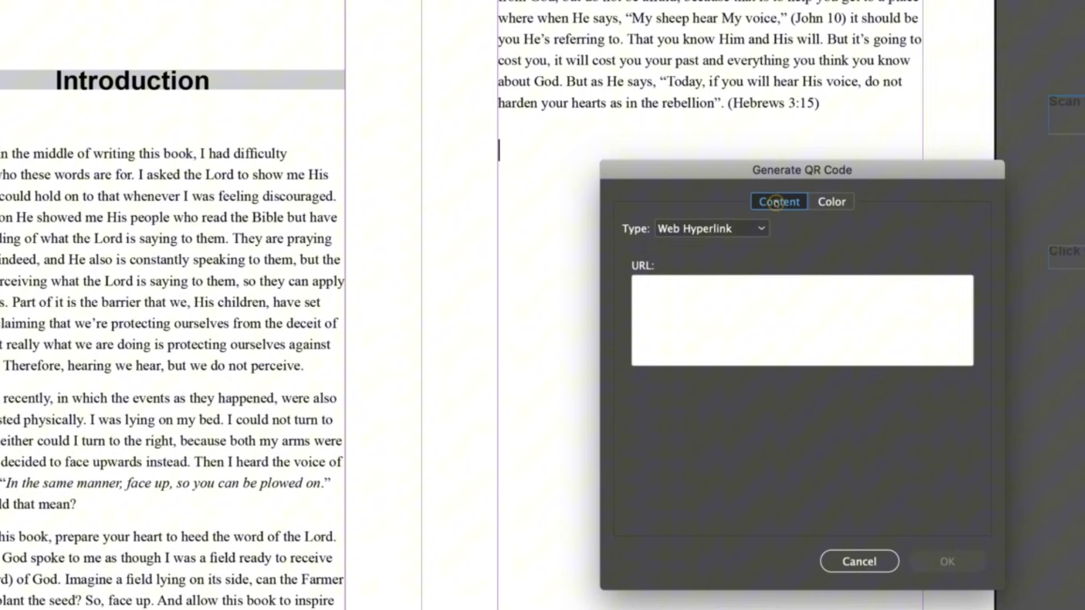
left_click(717, 297)
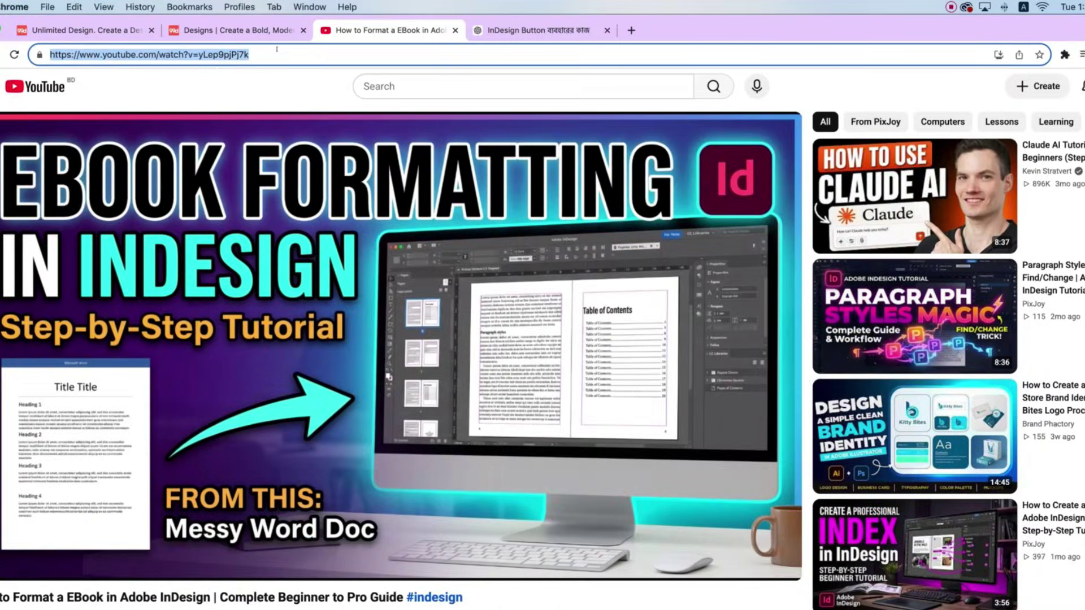
left_click(277, 49)
key("super+c")
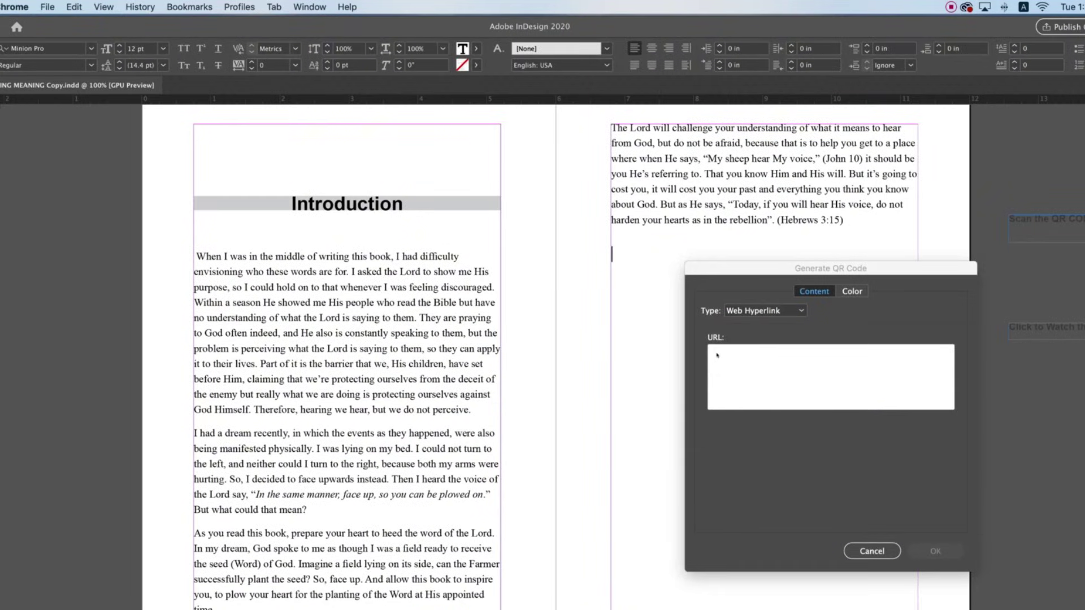
left_click(717, 355)
key("super+v")
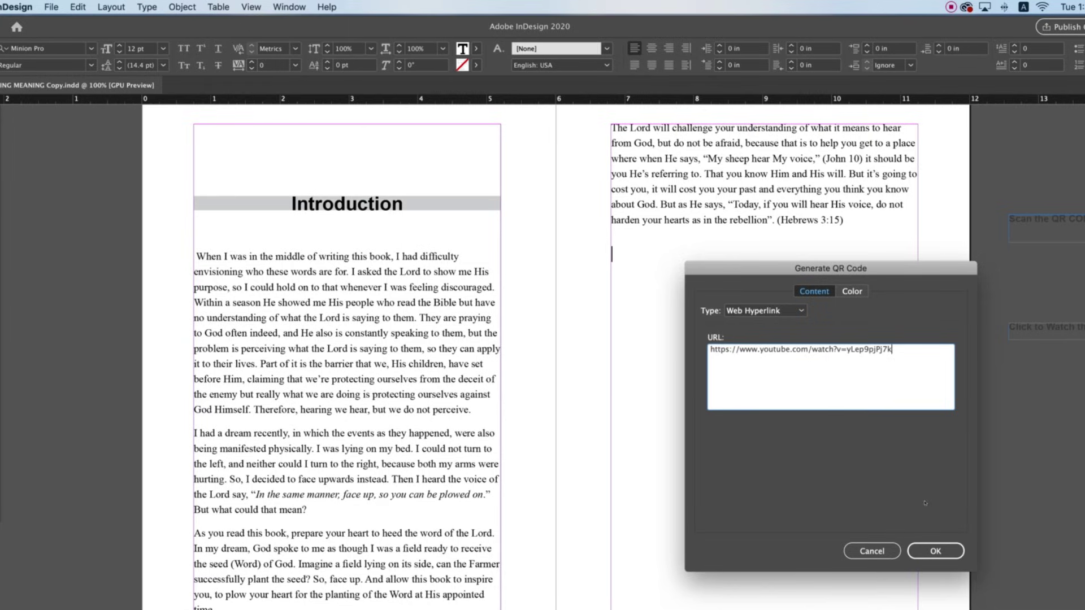
left_click(935, 551)
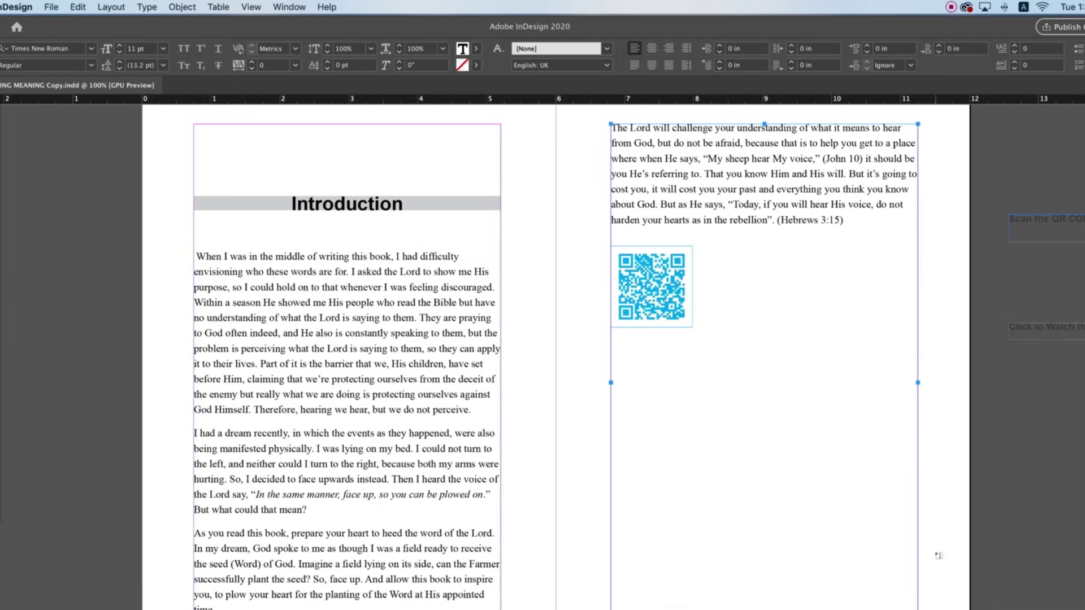
Add the caption "Scan the QR CODE to Watch the Video" below the QR code, reusing the pasteboard text.
triple_click(1056, 221)
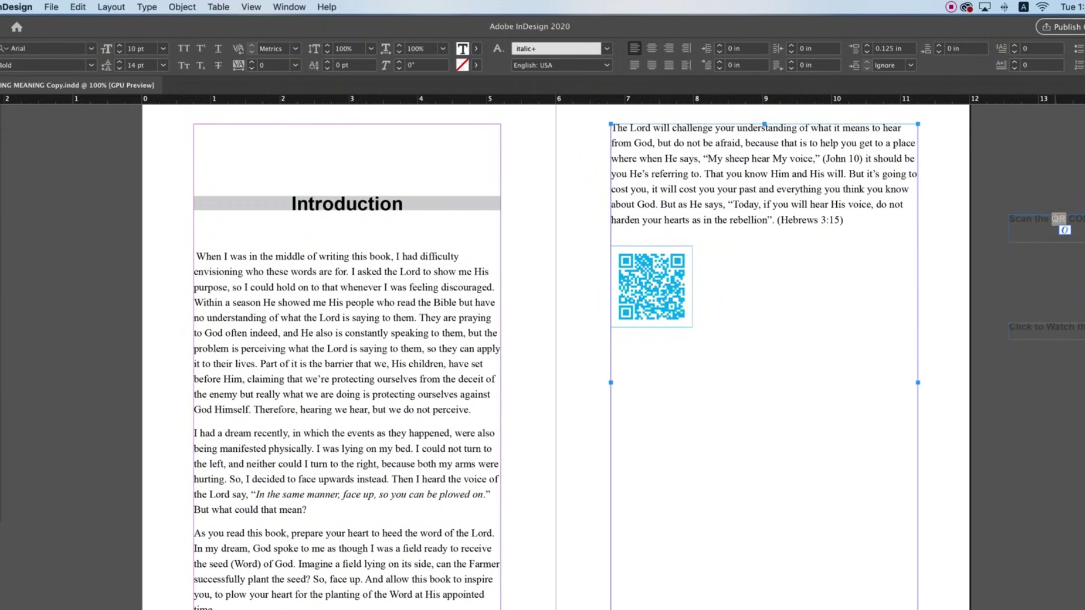
left_click(703, 282)
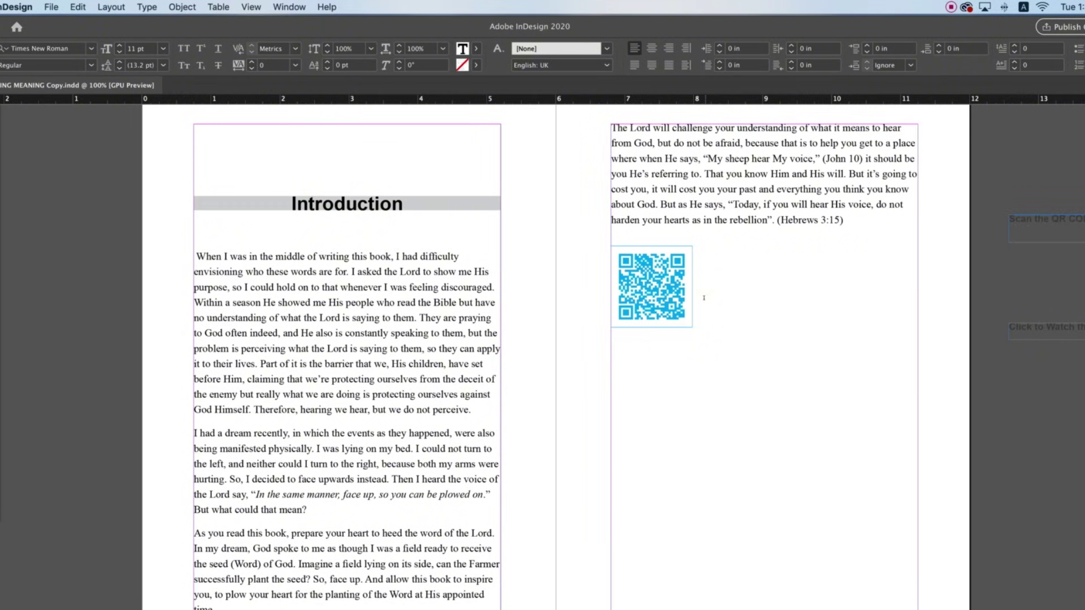
key("Escape")
type("Scan the QR CODE to Watch the Video")
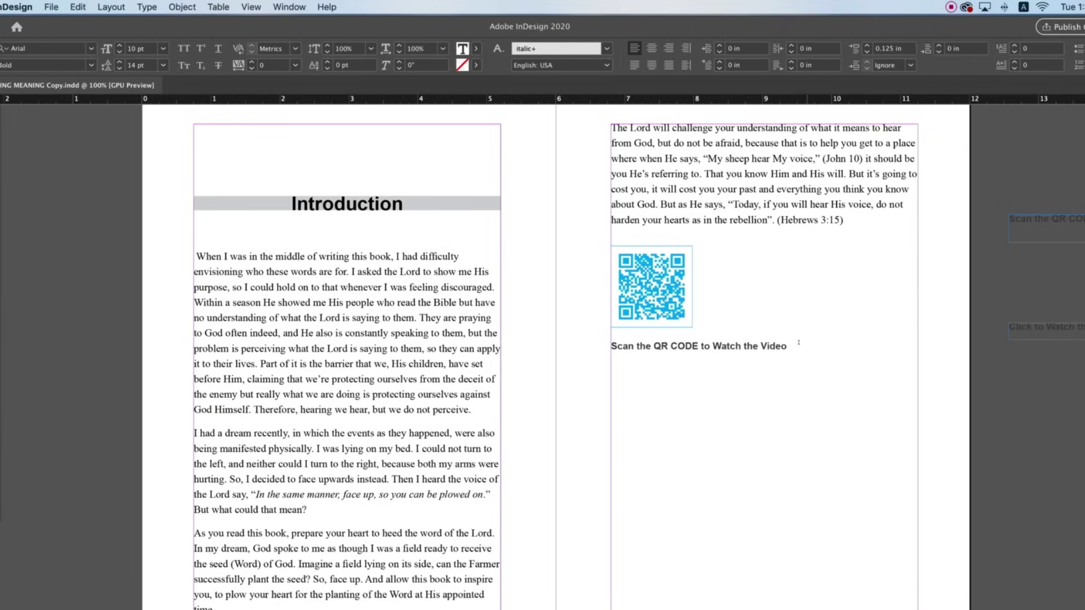
Center the QR code and its caption horizontally, and set the caption's space before to 0 in.
triple_click(797, 347)
left_click(797, 346)
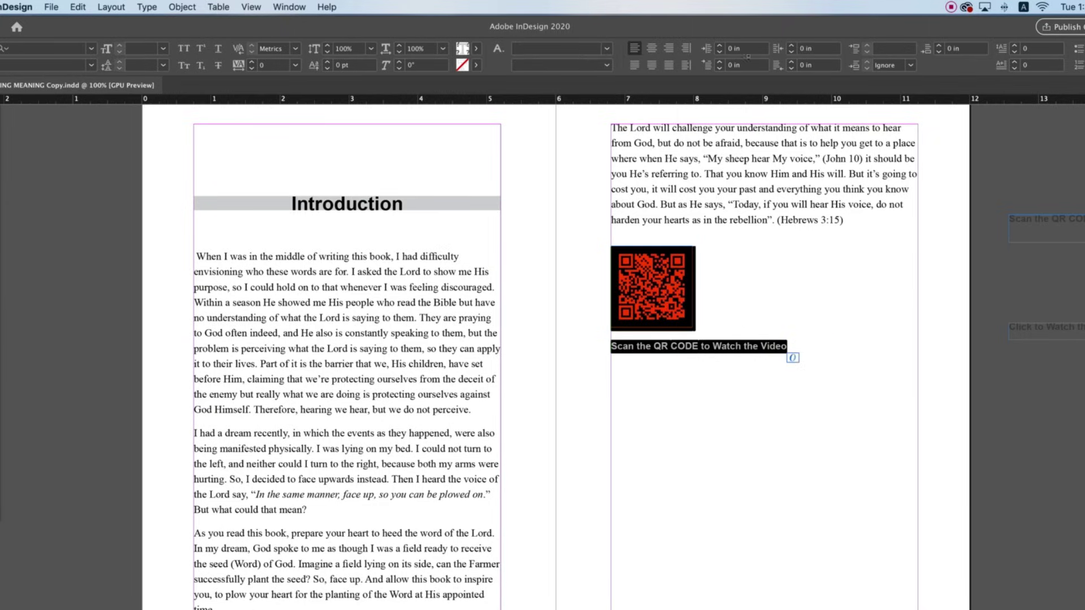
left_click(651, 48)
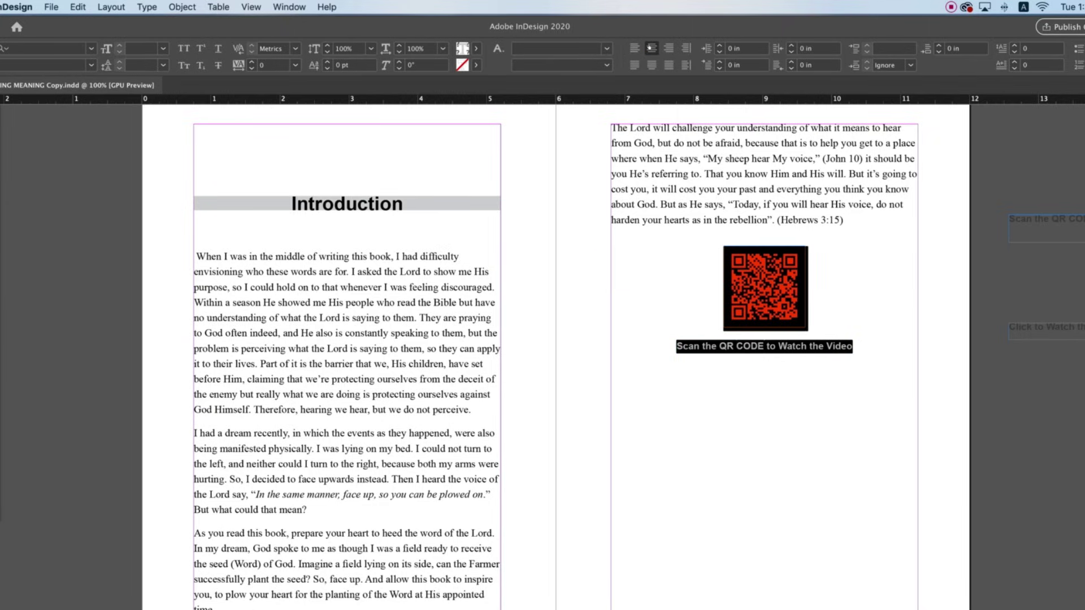
left_click(782, 339)
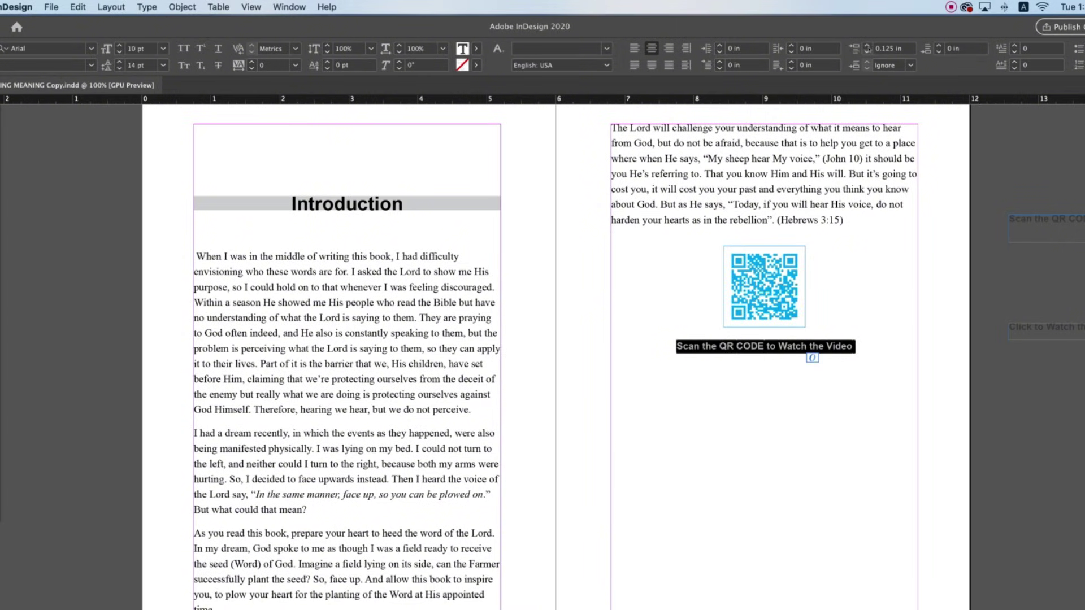
left_click(867, 51)
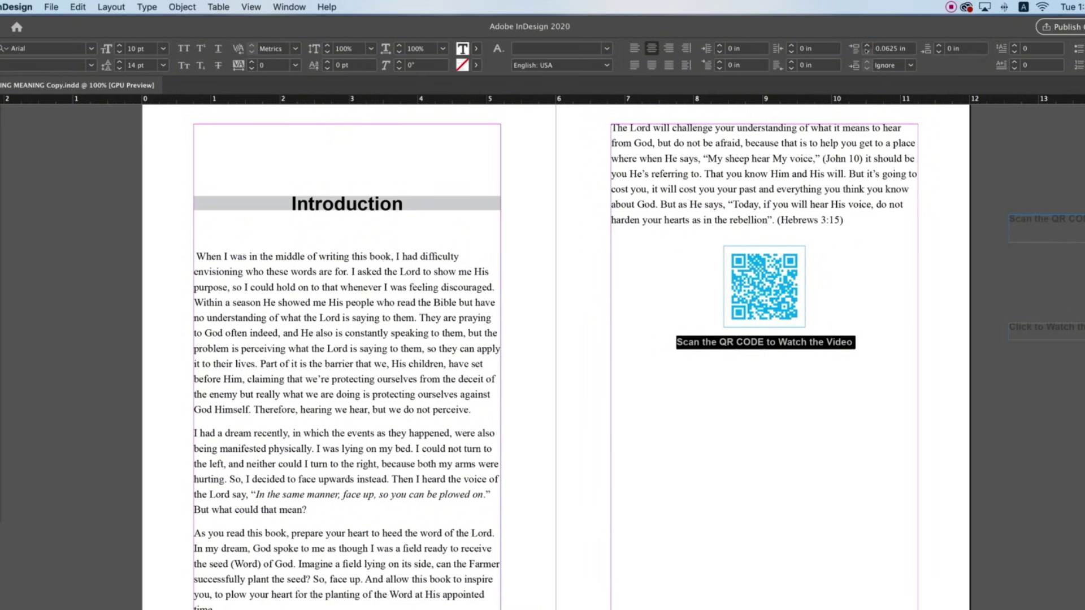
left_click(867, 52)
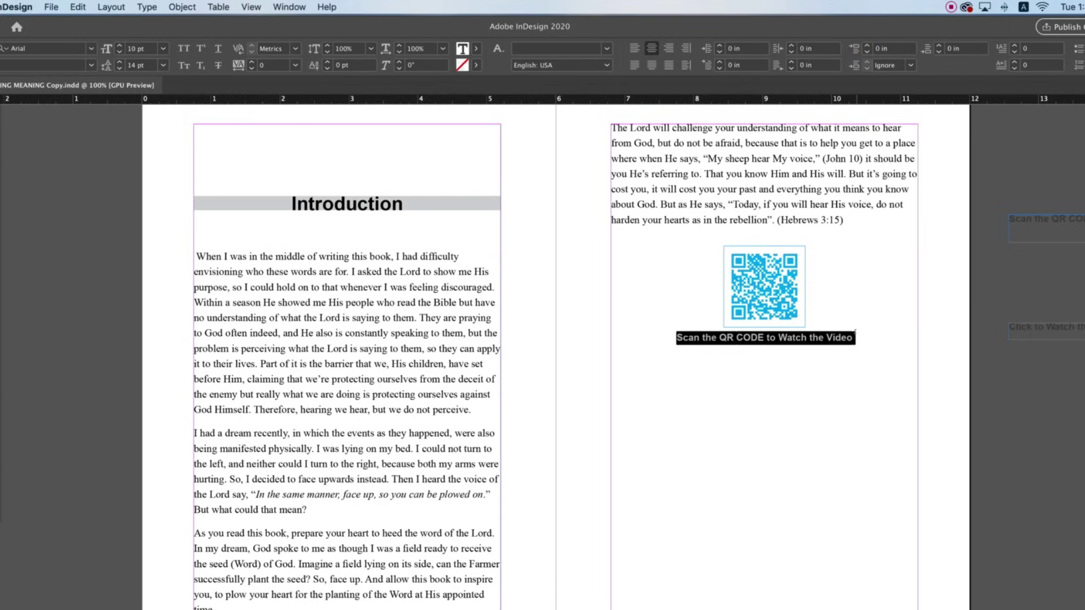
left_click(855, 334)
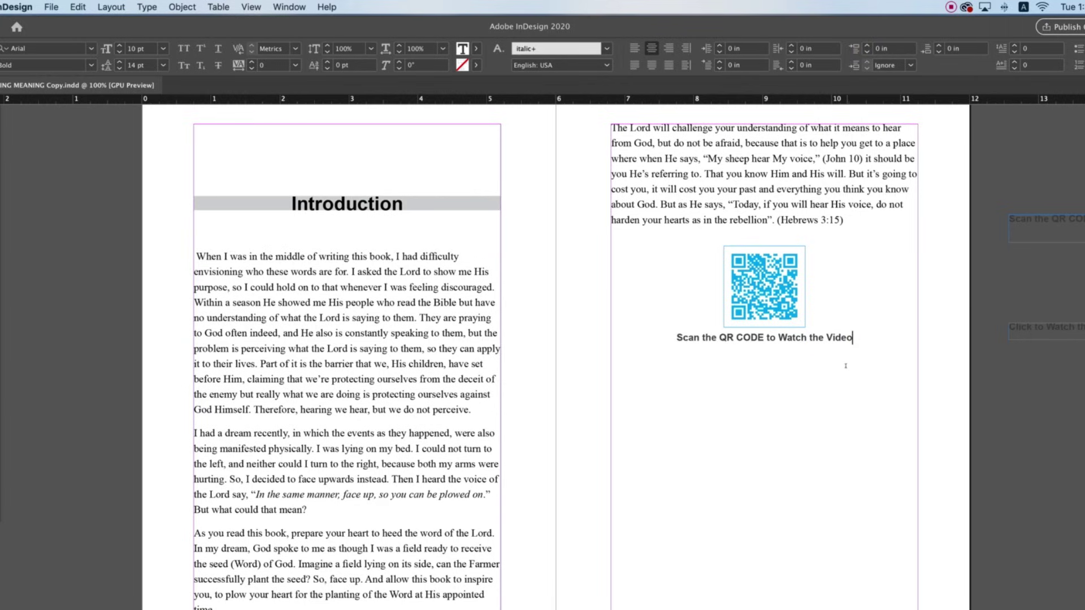
Place the "How to Format a EBook" JPEG from the Create Ebook folder below the caption, about 4.45 in wide by 2.48 in high.
key("Down")
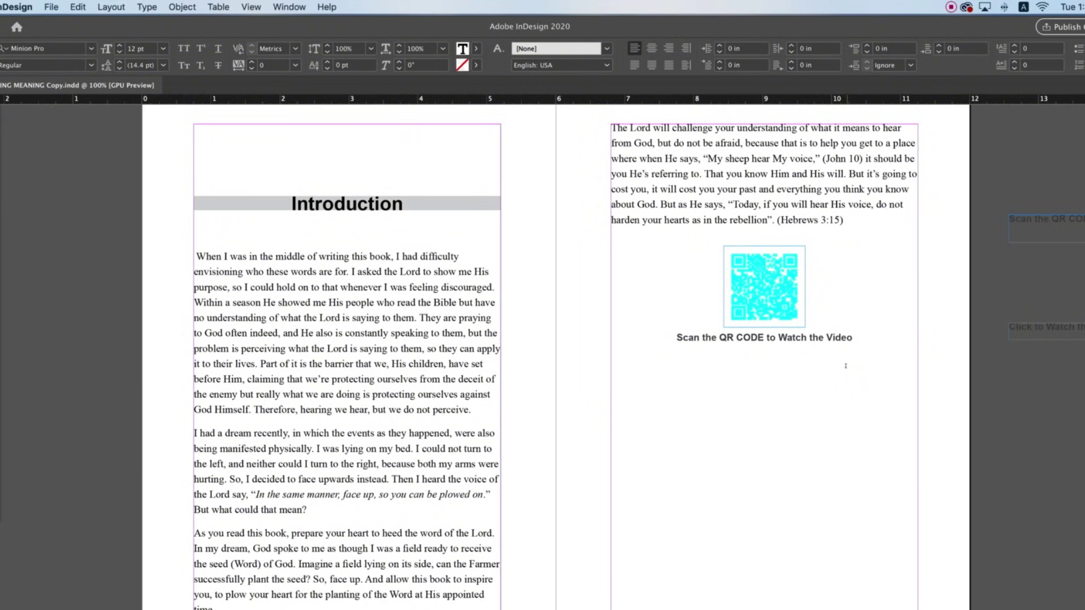
key("Down")
key("Escape")
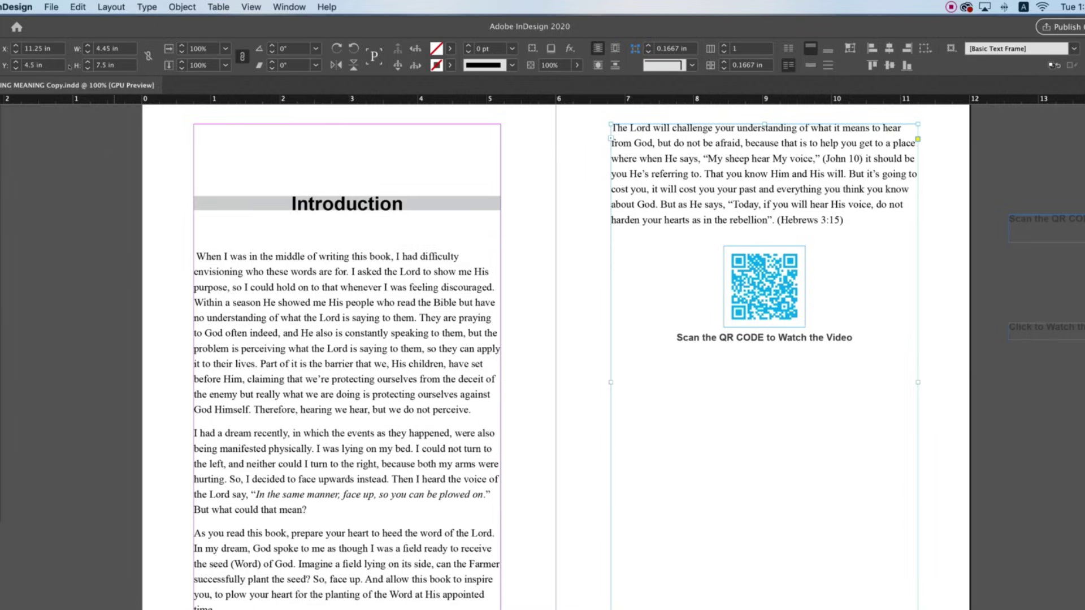
left_click(52, 8)
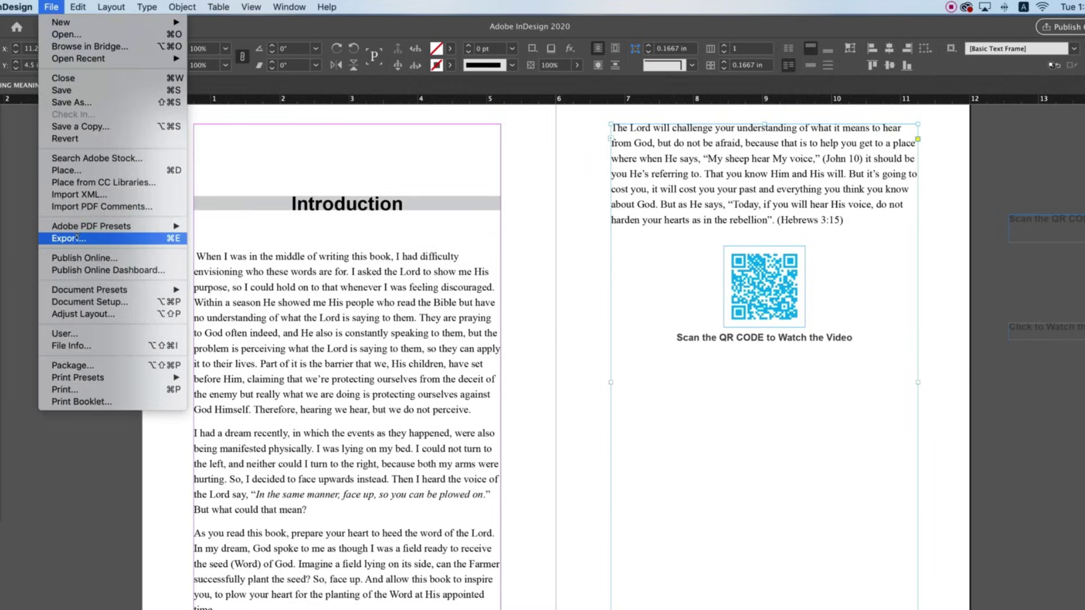
left_click(74, 170)
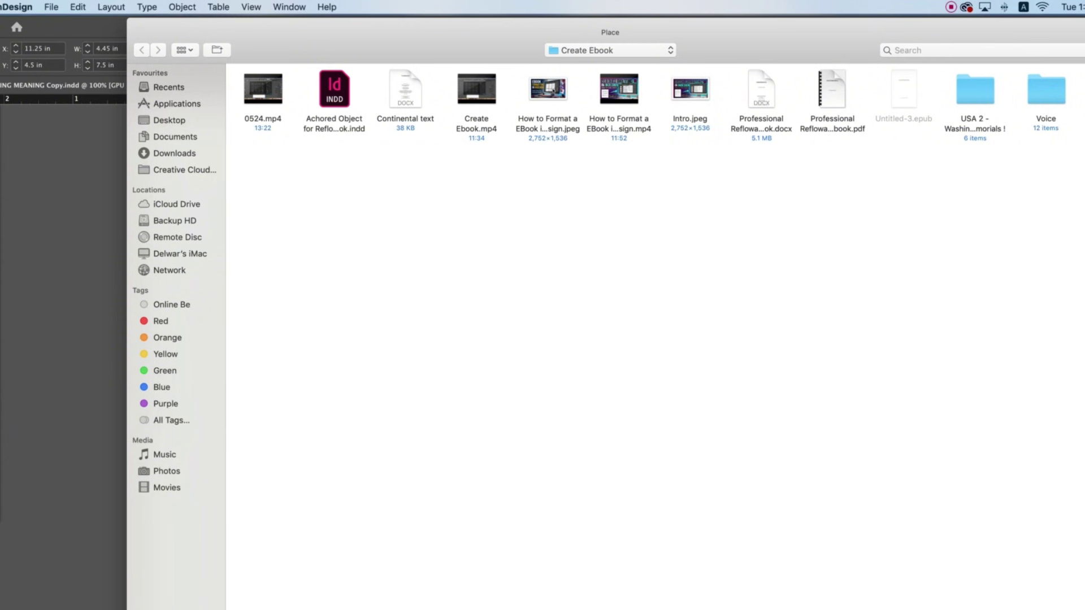
left_click(548, 90)
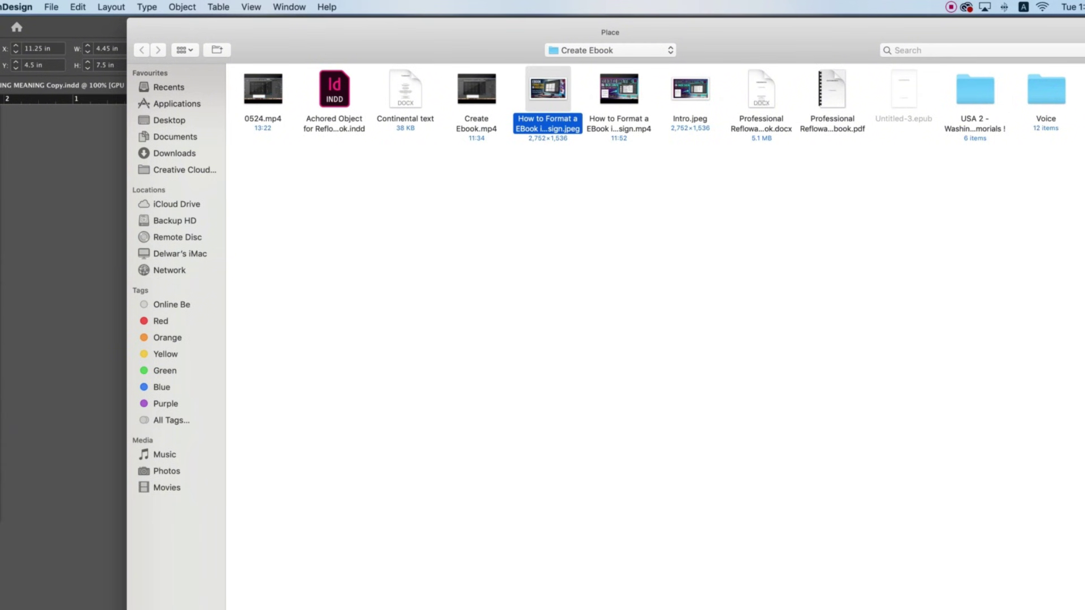
key("Return")
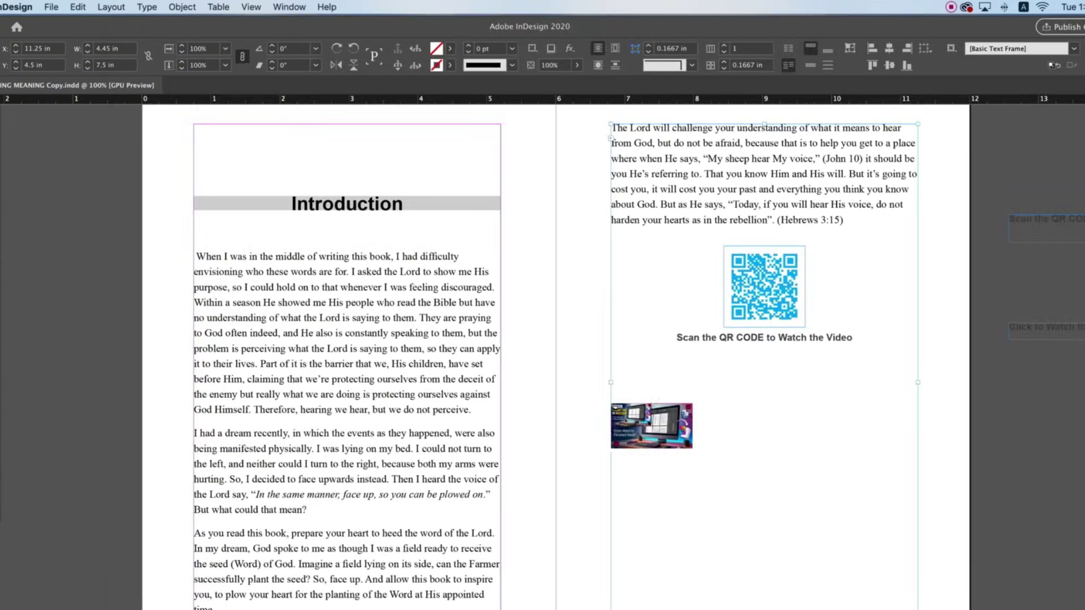
left_click_drag(610, 391, 914, 574)
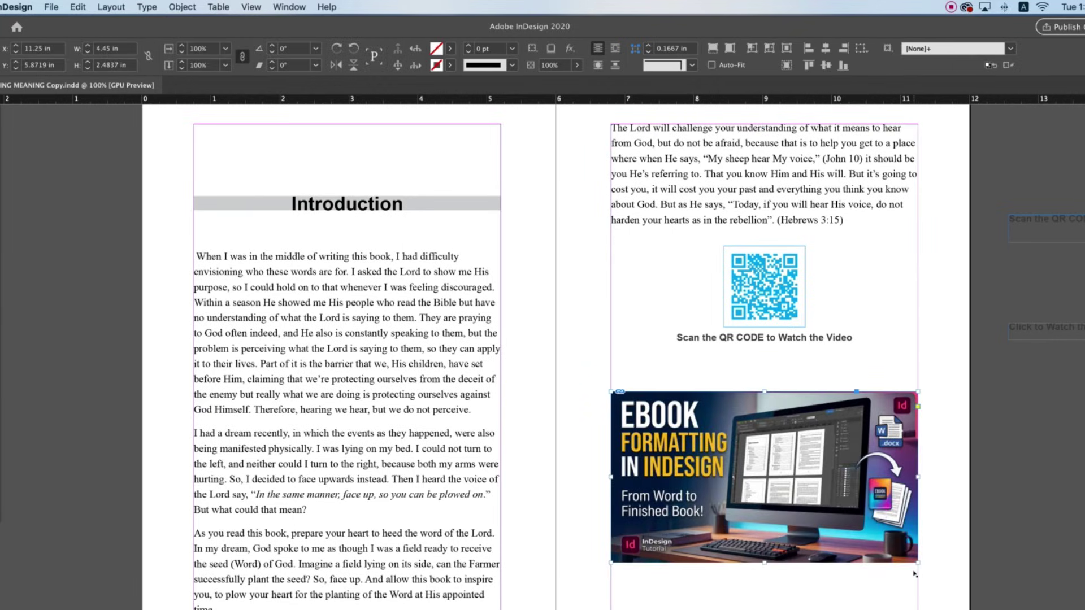
Move the thumbnail image inline into the page's text, on the line below the QR code caption.
key("Delete")
double_click(855, 335)
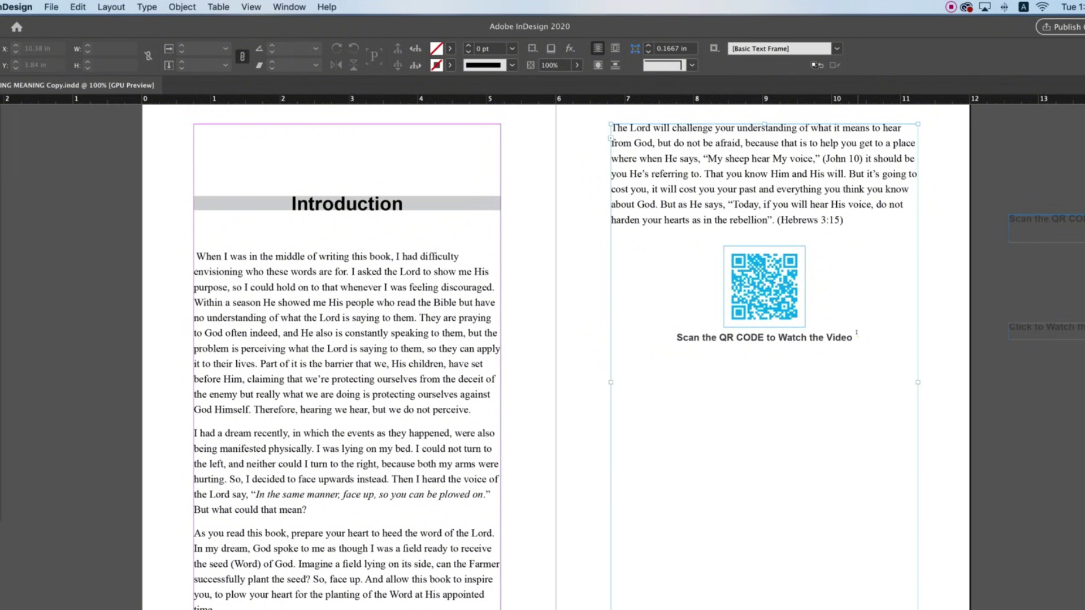
key("Down")
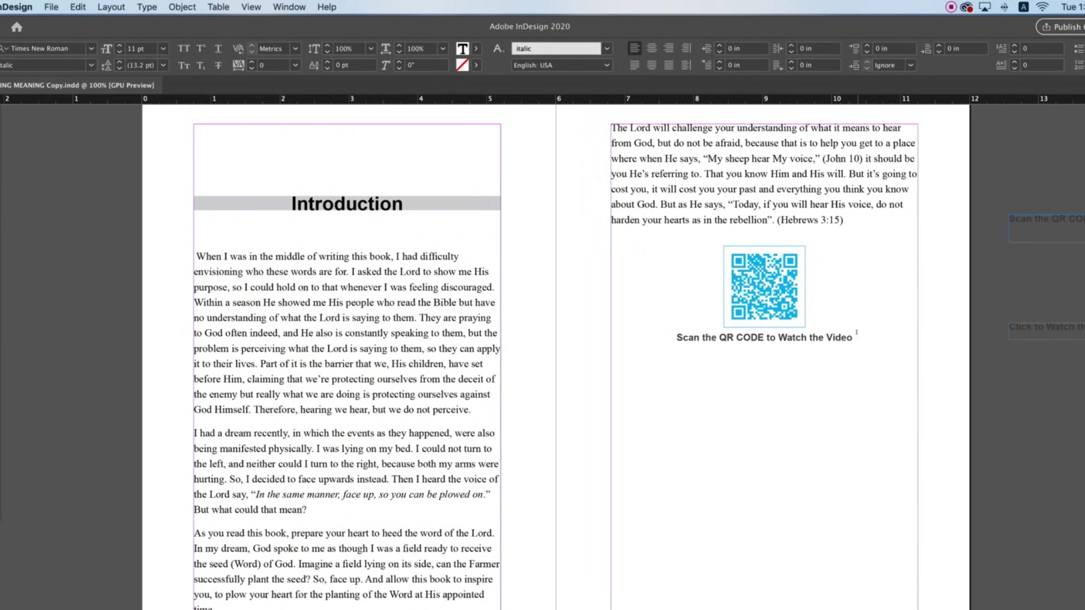
key("Down")
key("ctrl+z")
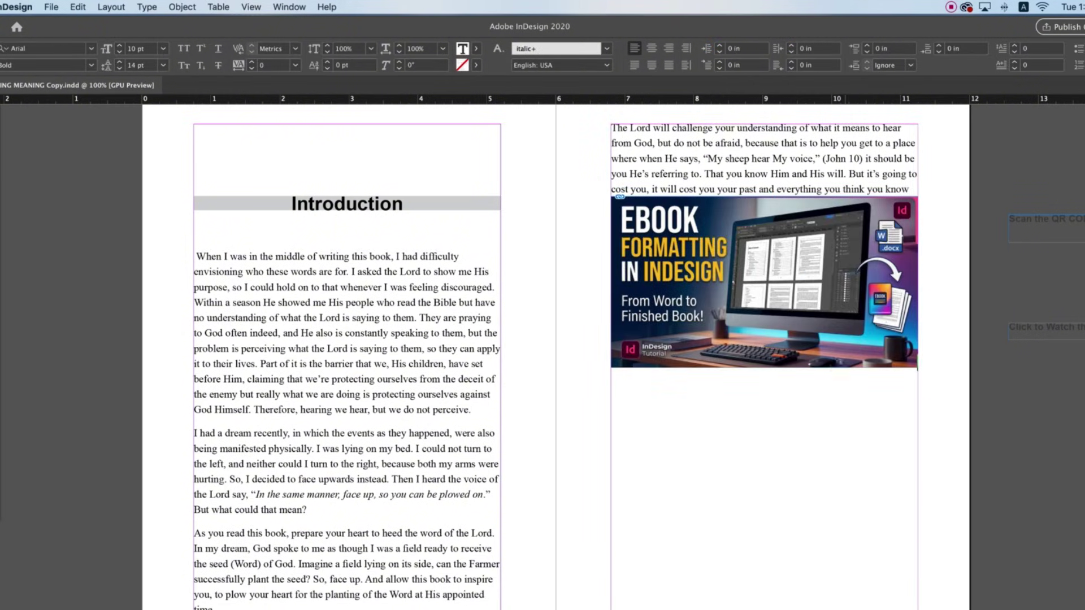
Set the leading of the QR code, caption and inline thumbnail lines to Auto.
key("shift+Down")
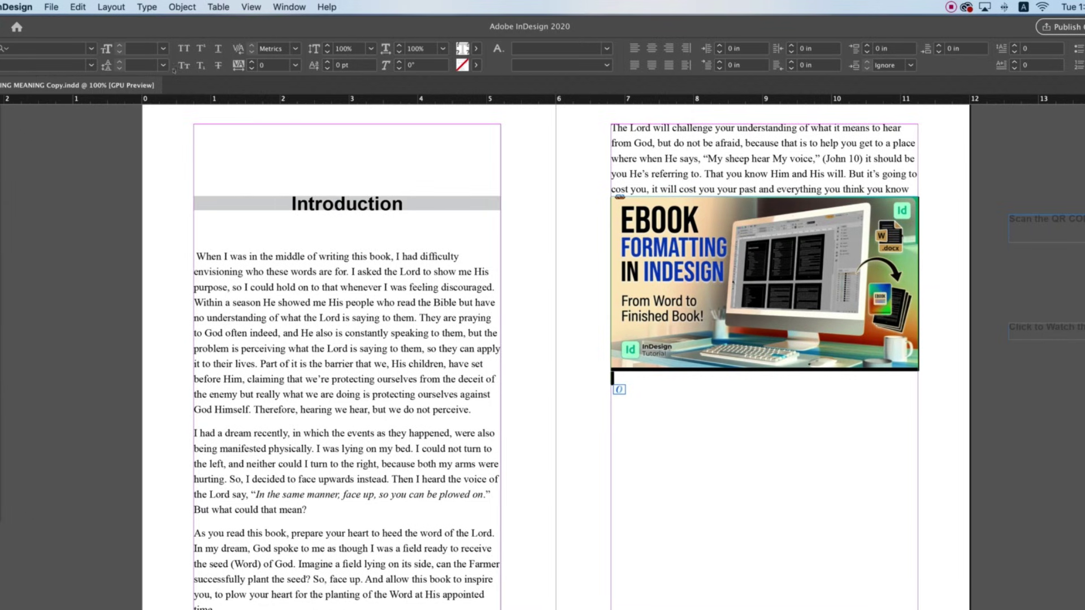
left_click(163, 65)
left_click(142, 79)
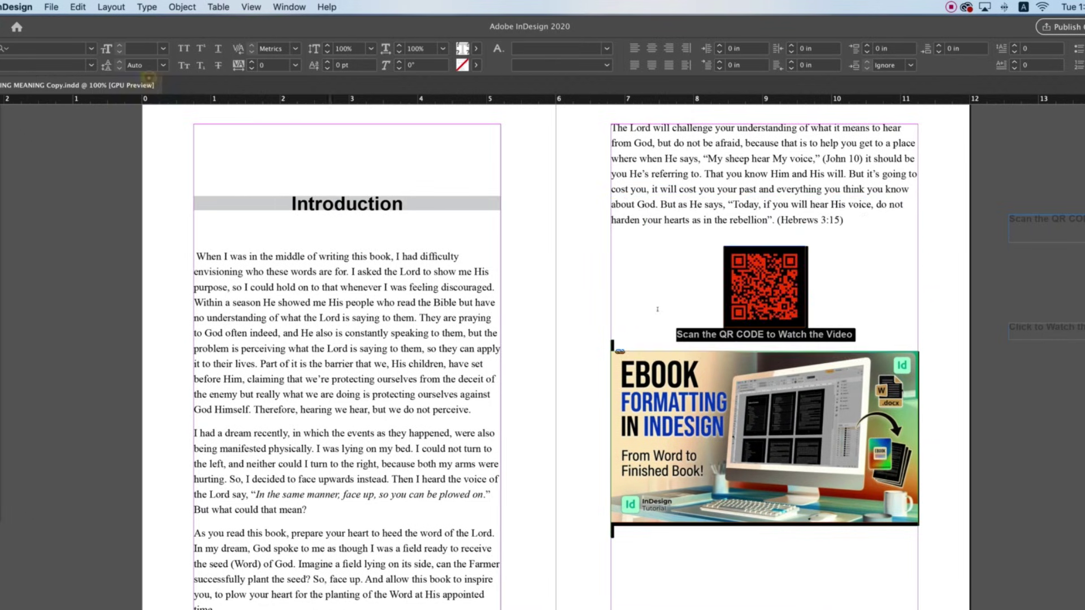
Set the space after the QR code caption to 0.25 in.
left_click(779, 332)
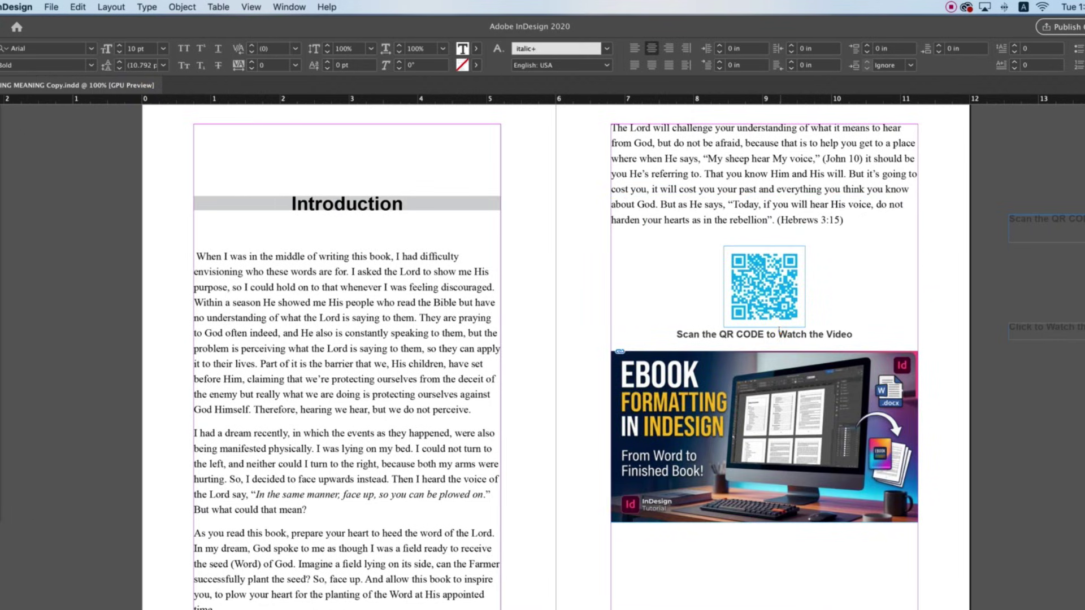
triple_click(780, 333)
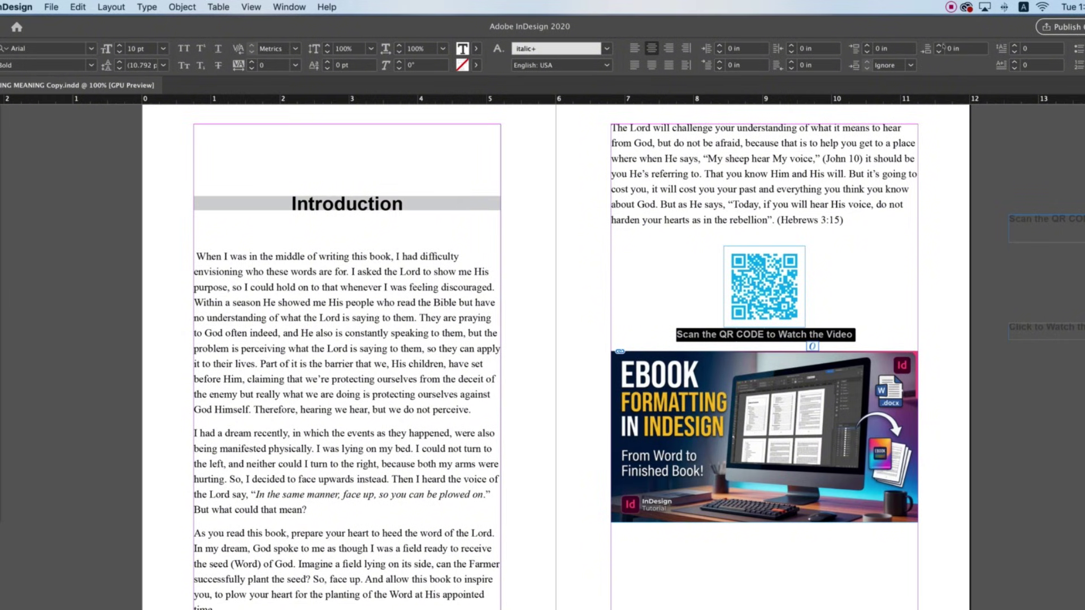
left_click(939, 46)
left_click(939, 45)
left_click(938, 45)
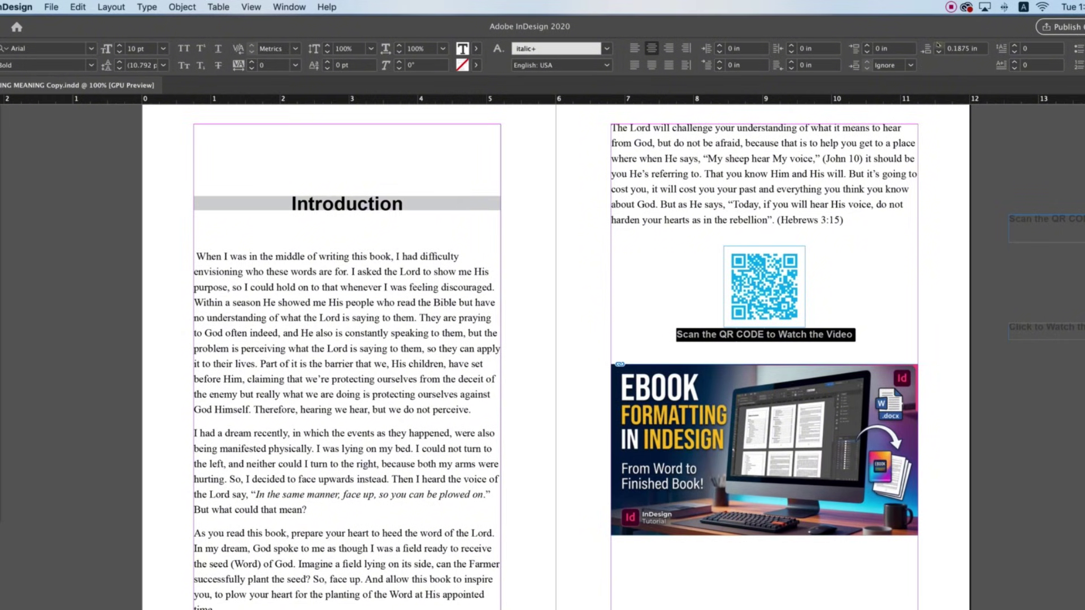
left_click(939, 45)
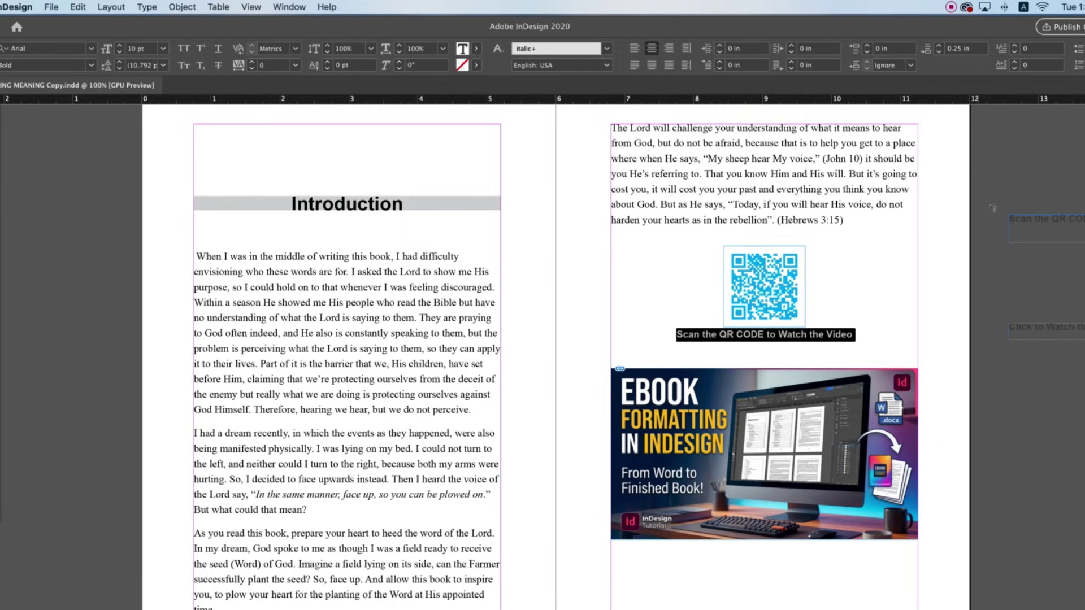
Add the centered caption "Click to Watch theVideo" below the thumbnail image, reusing the pasteboard text.
triple_click(1028, 326)
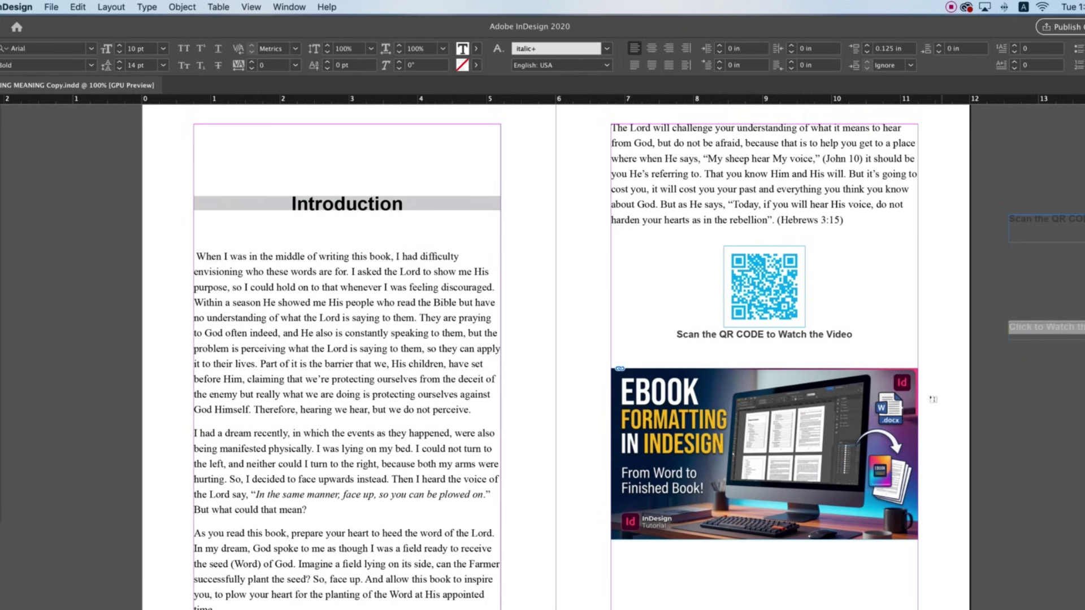
left_click(862, 333)
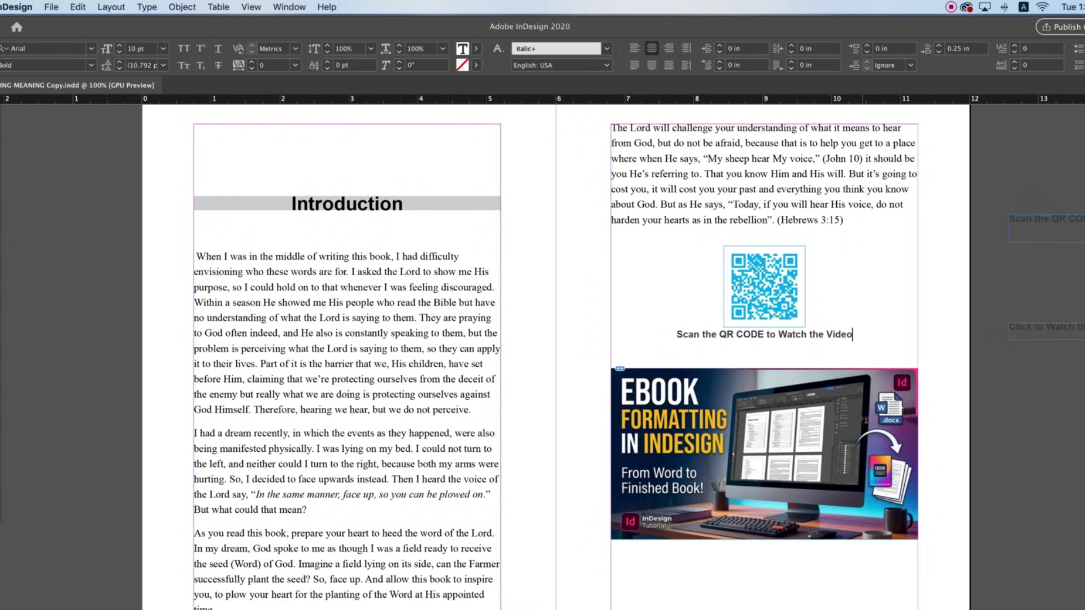
key("Right")
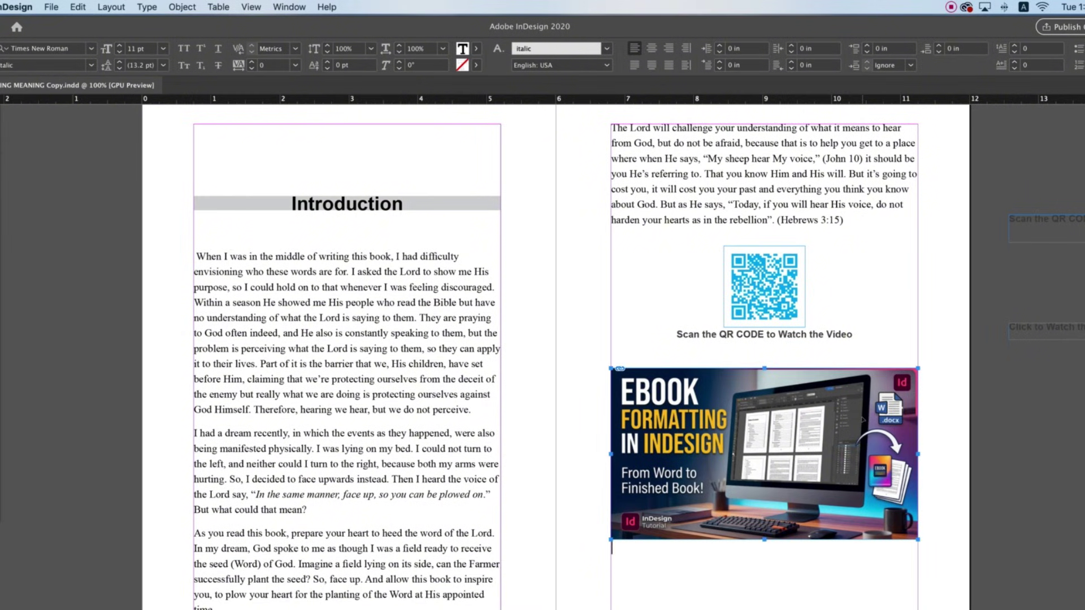
type("Click to Watch theVideo")
key("shift+Up")
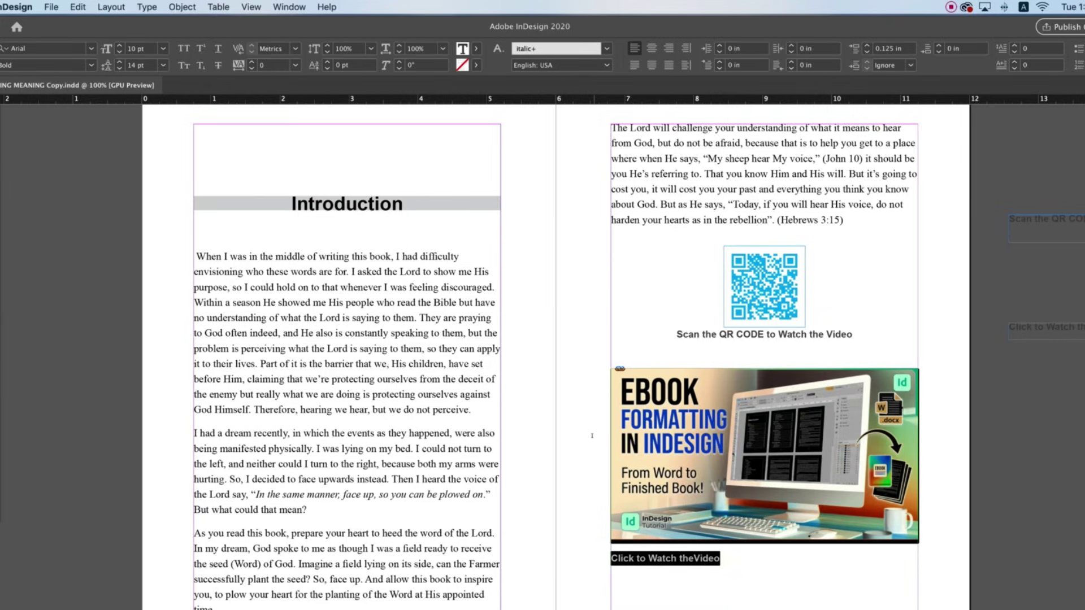
left_click(652, 48)
left_click(812, 579)
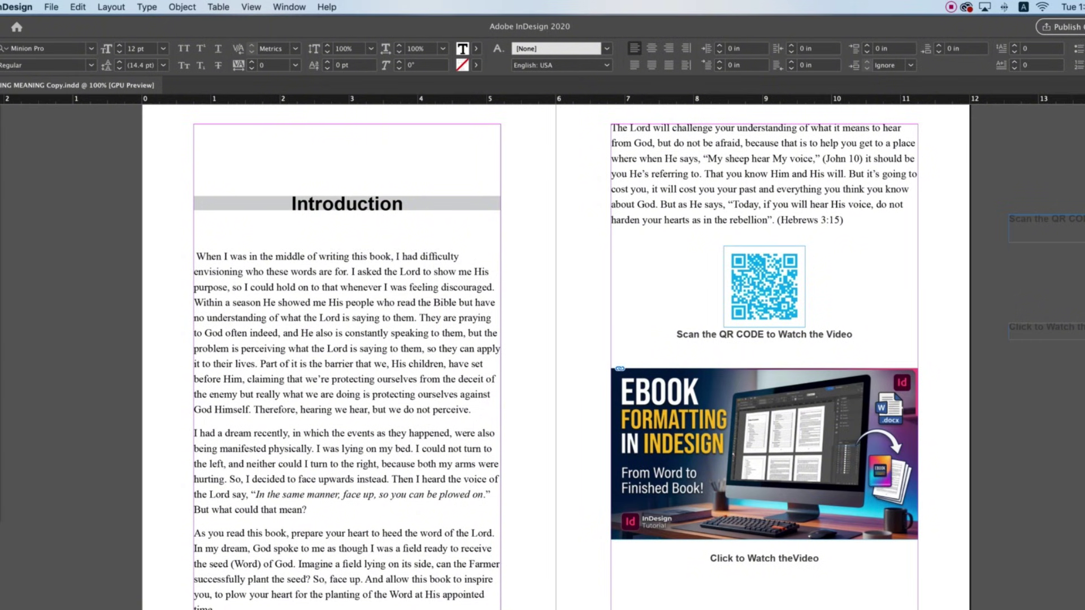
Start a new hyperlink on the thumbnail image with URL as its link type.
left_click(782, 452)
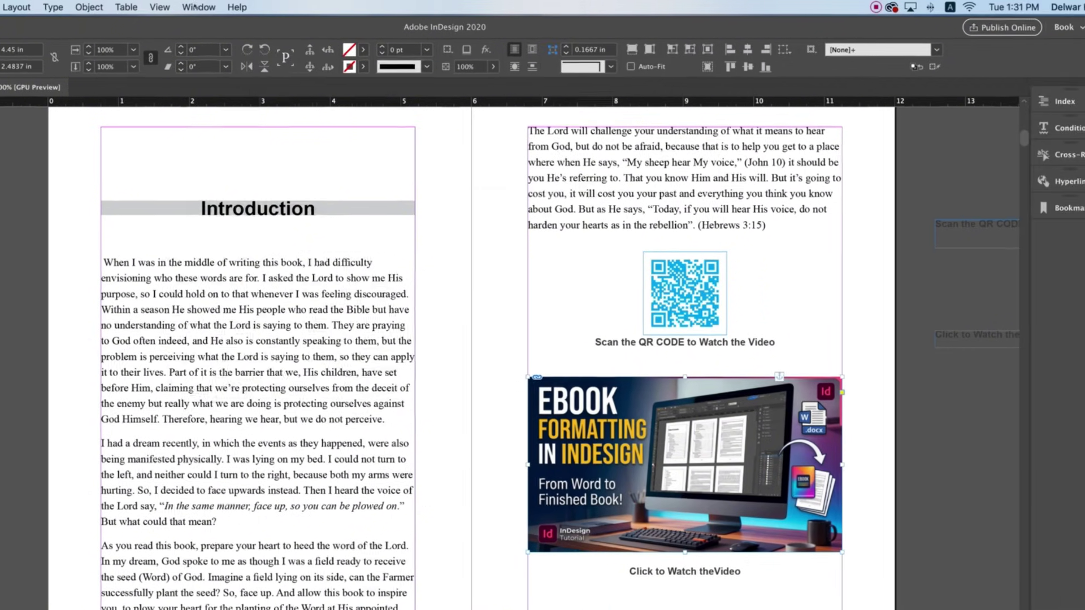
left_click(289, 7)
mouse_move(152, 156)
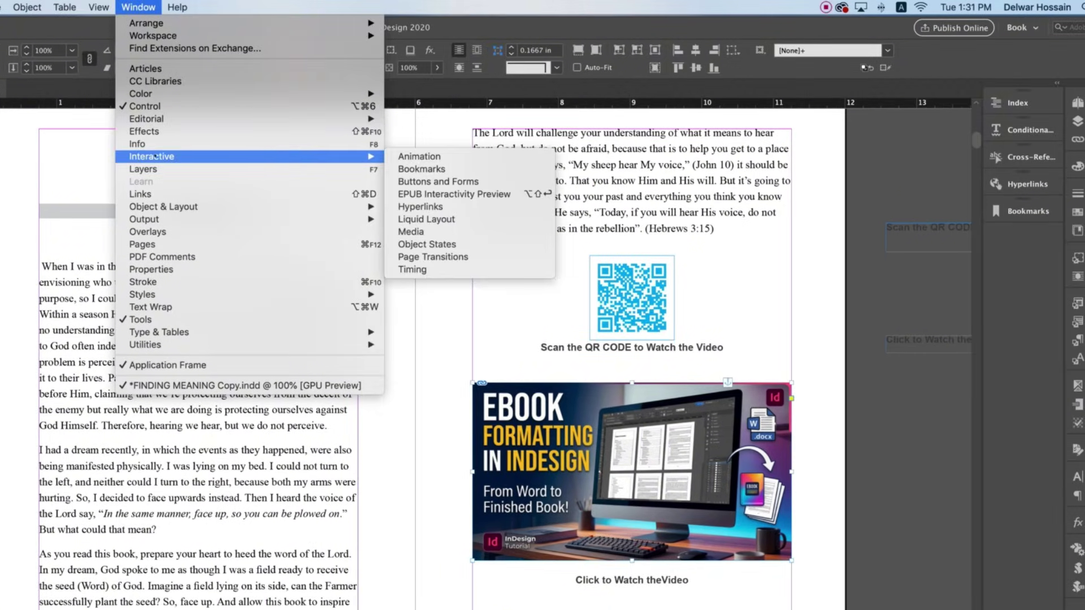
left_click(411, 207)
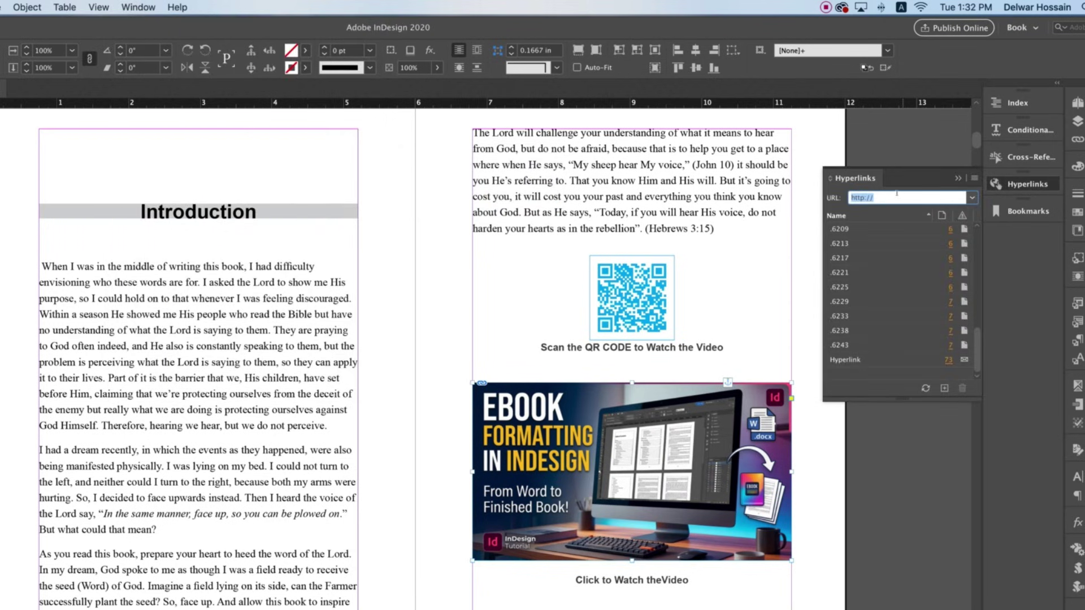
left_click(974, 179)
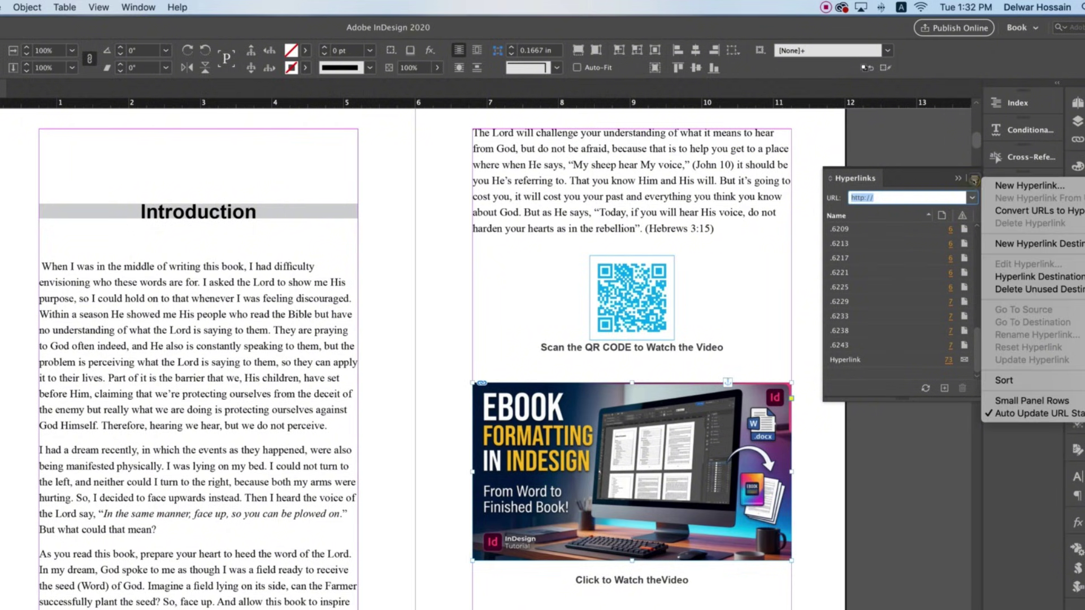
left_click(1013, 186)
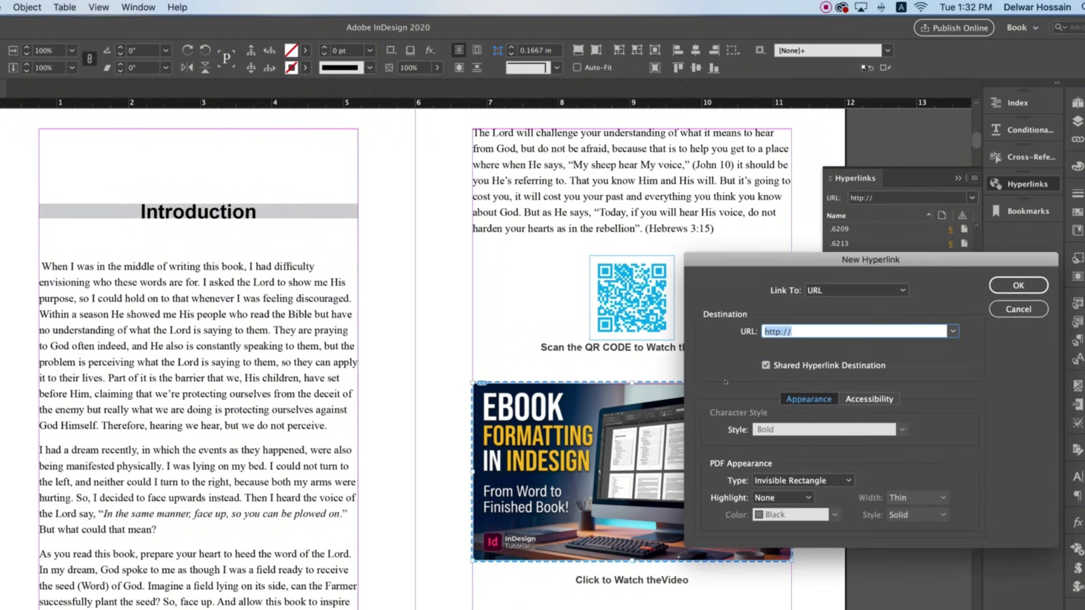
left_click(859, 289)
left_click(826, 306)
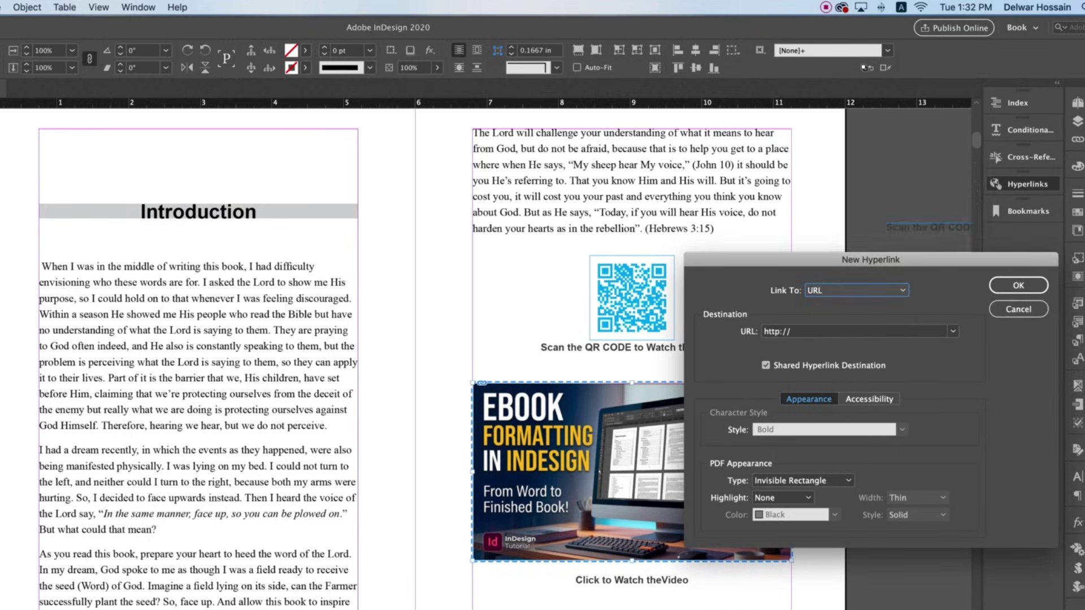
Copy the YouTube video's address from Chrome and apply it as the thumbnail hyperlink's destination URL in InDesign.
left_click(125, 56)
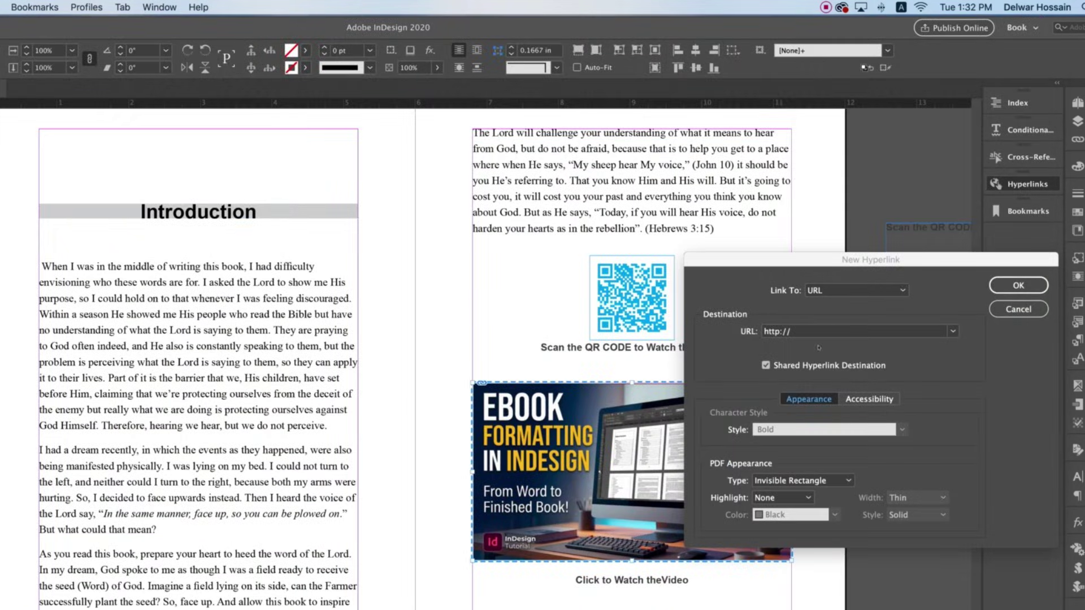
left_click(811, 332)
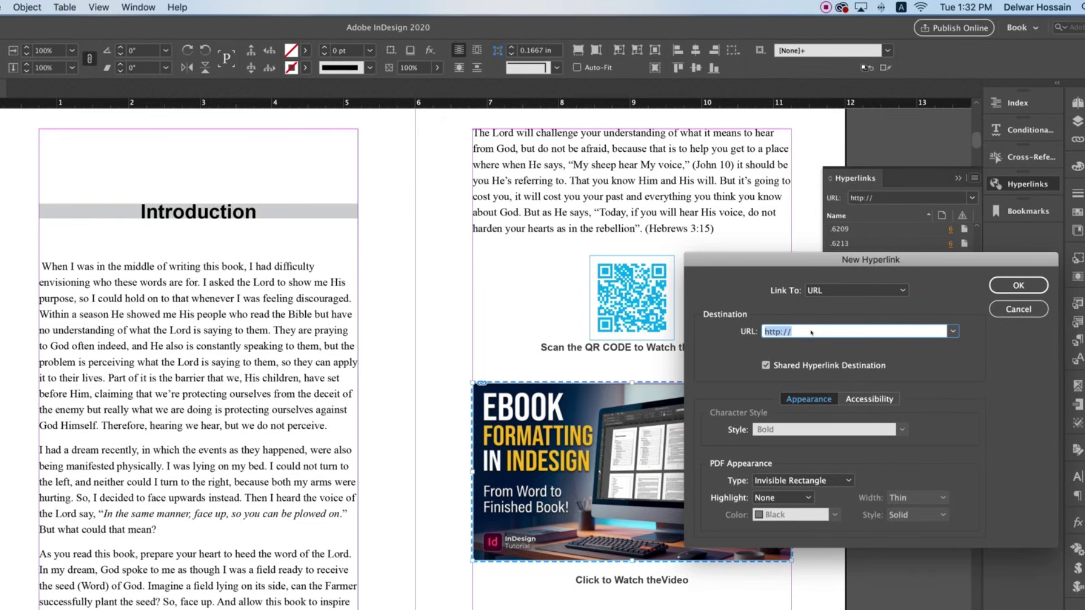
key("super+v")
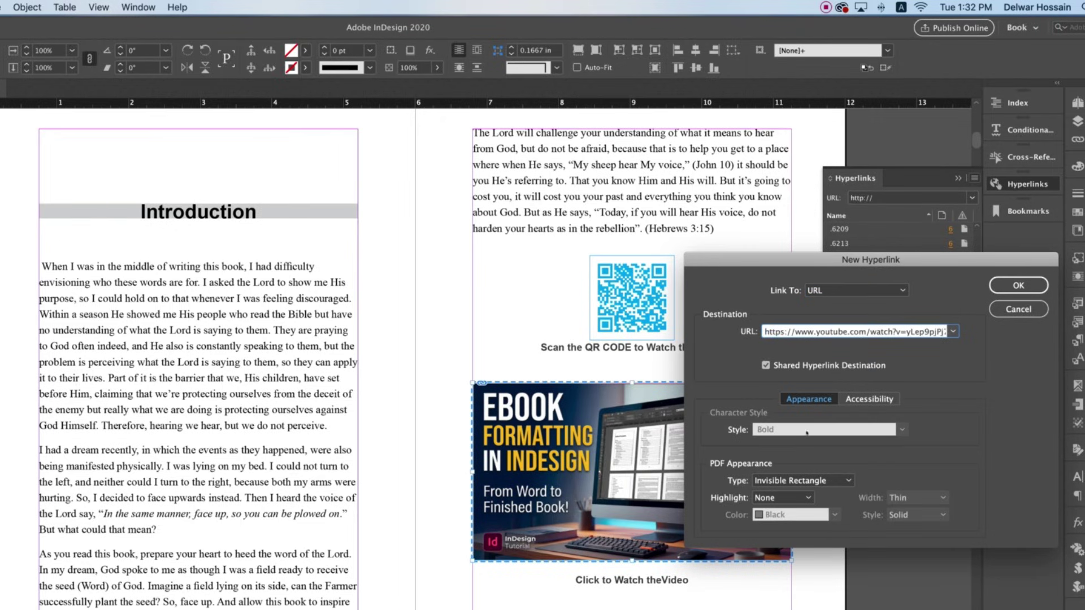
left_click(1018, 285)
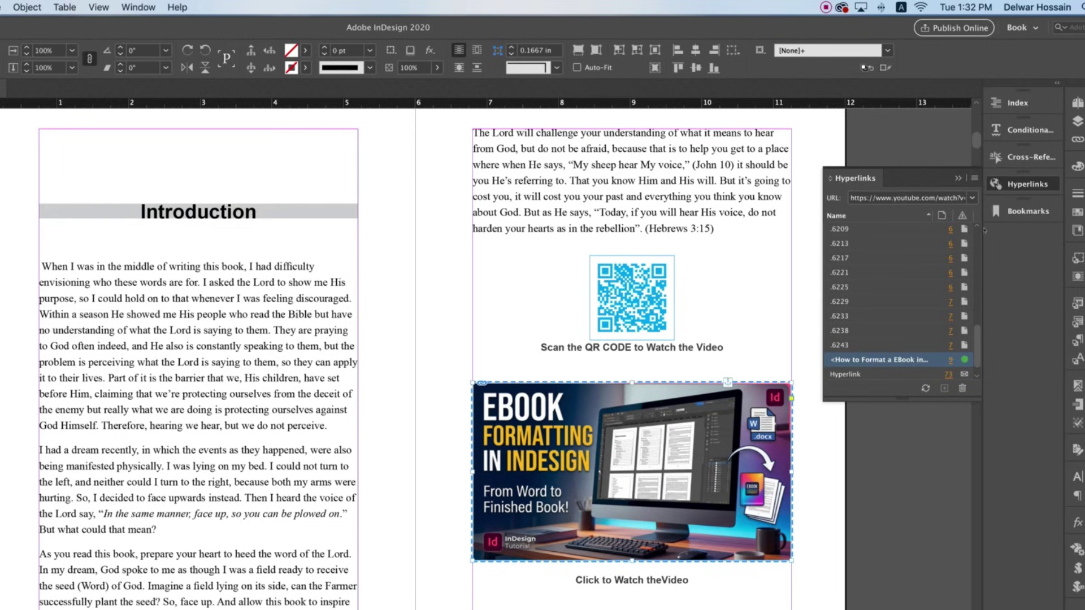
left_click(957, 178)
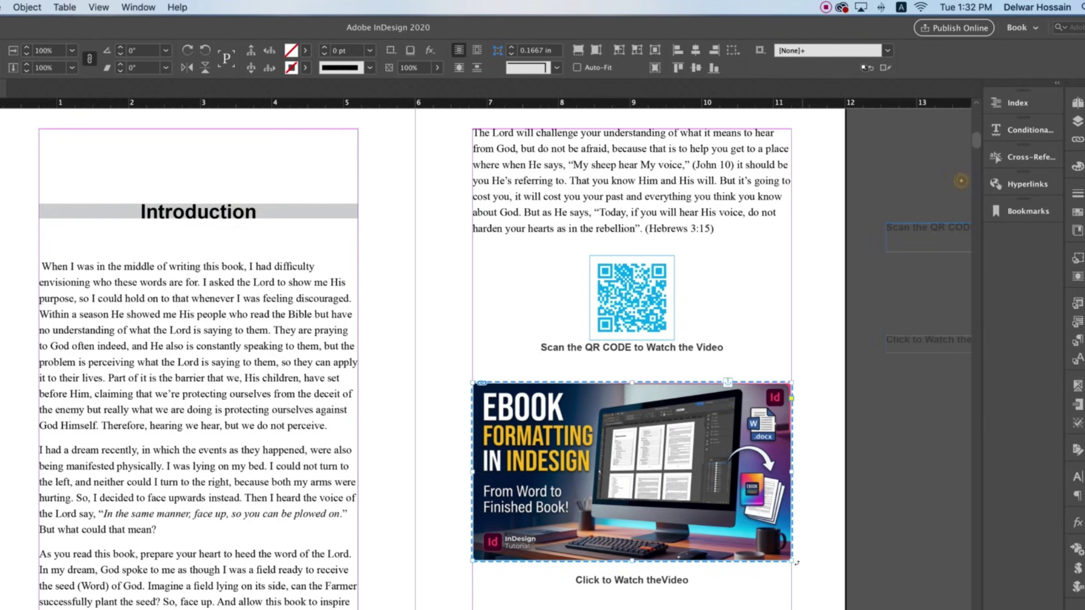
Export the book to the Desktop as the reflowable EPUB "FINDING MEANING Copy", replacing the existing file and using EPUB version 3.0.
left_click(757, 596)
scroll(508, 339, "right", 3)
left_click(0, 7)
mouse_move(0, 234)
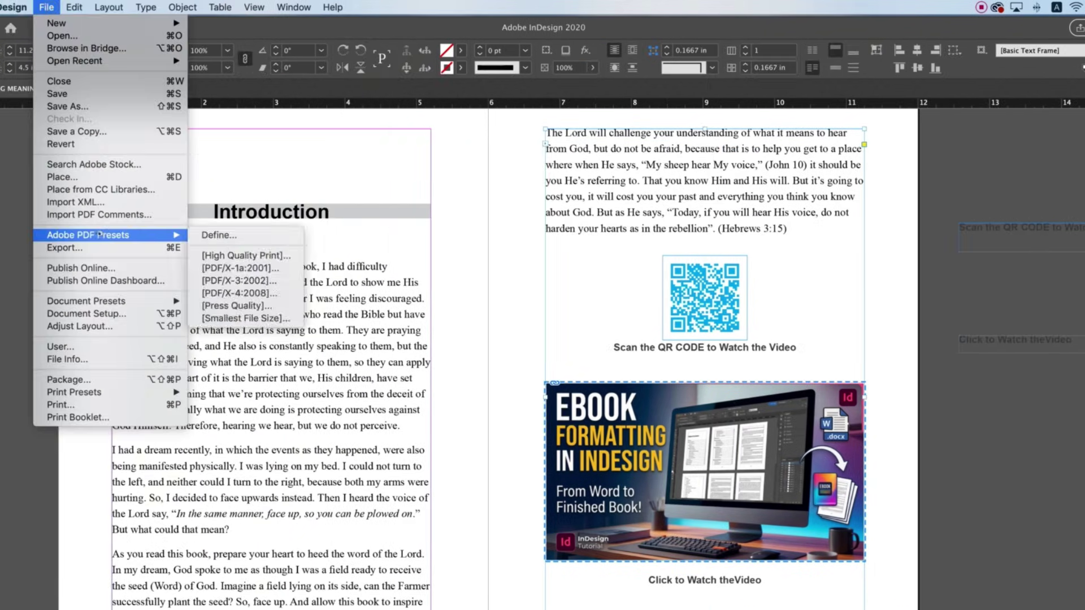
left_click(77, 249)
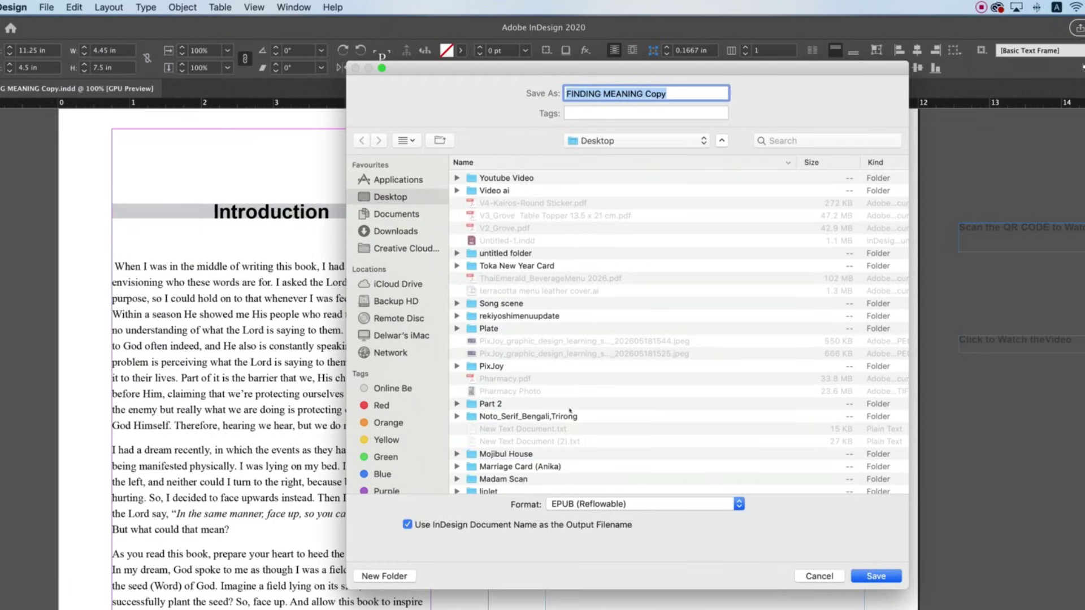
left_click(646, 504)
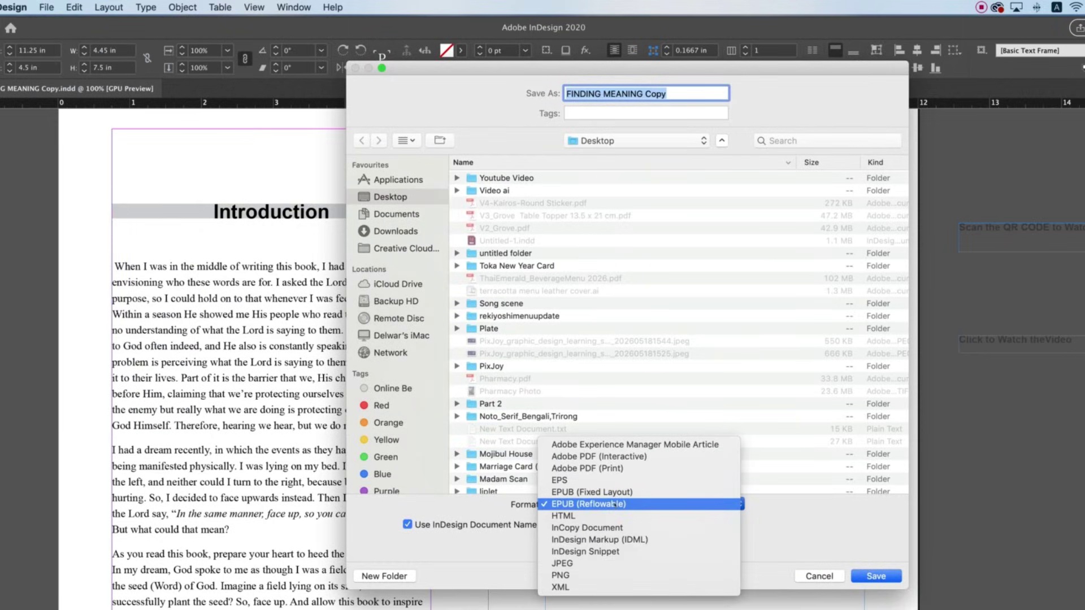
left_click(615, 504)
left_click(875, 576)
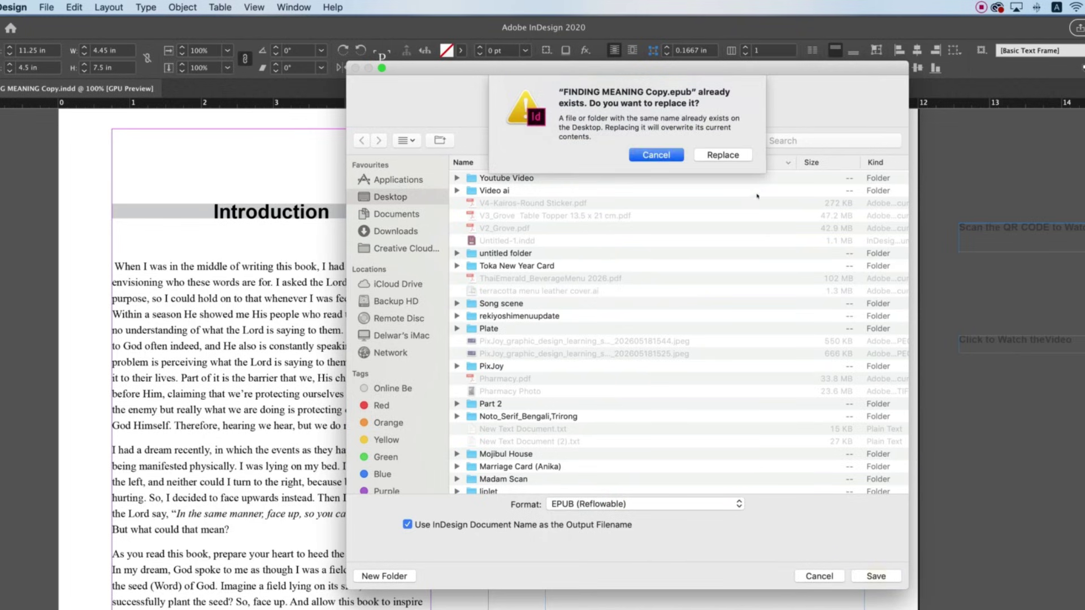
left_click(723, 155)
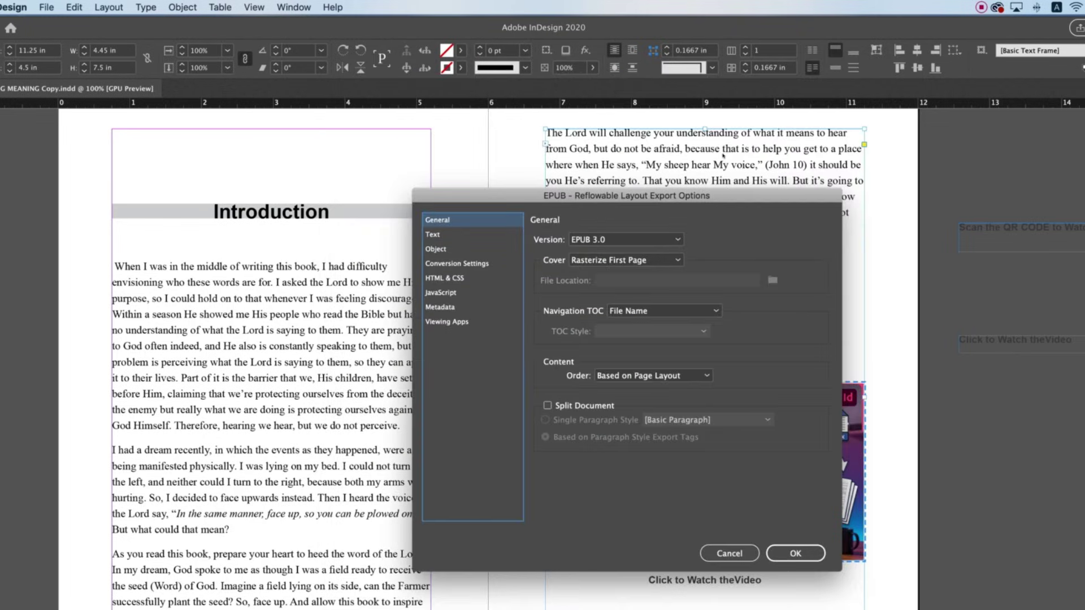
left_click(795, 554)
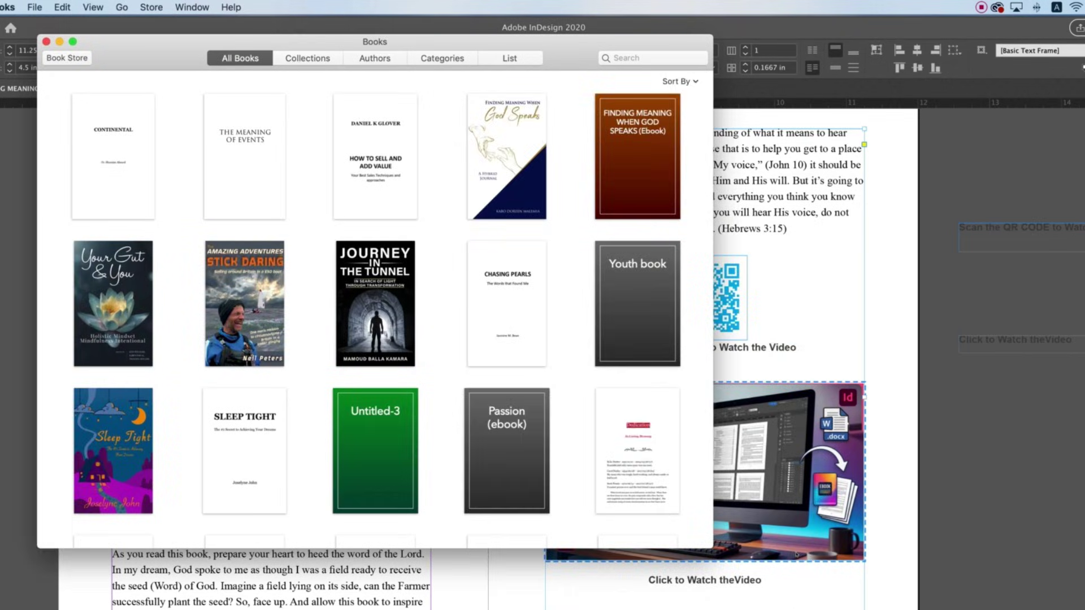
left_click(797, 555)
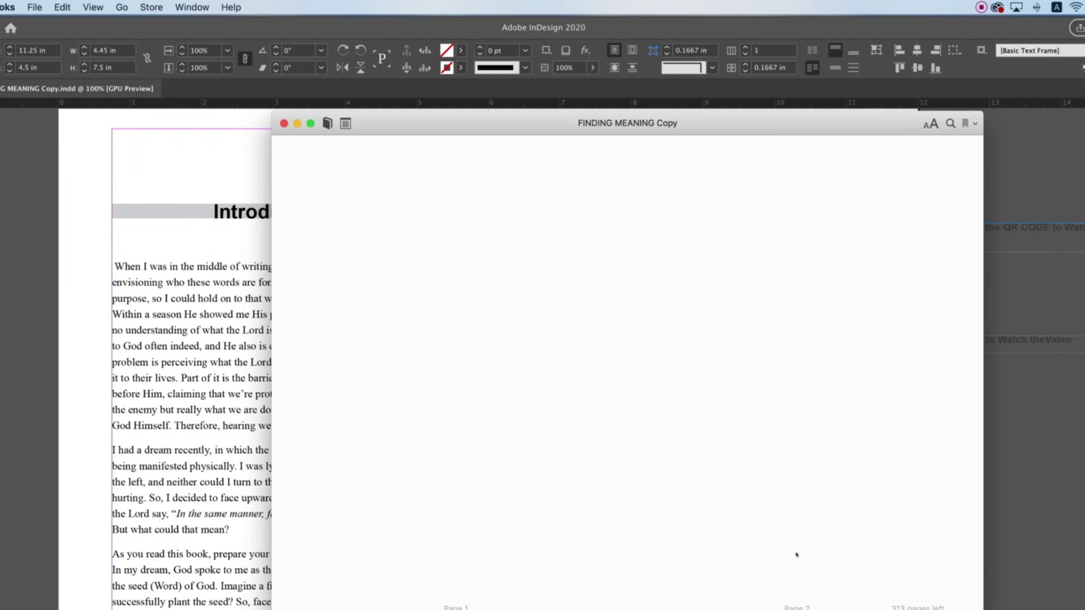
Test the thumbnail's video link at the end of the introduction in the exported EPUB in Books, and return to InDesign.
scroll(784, 467, "right", 3)
scroll(784, 466, "right", 8)
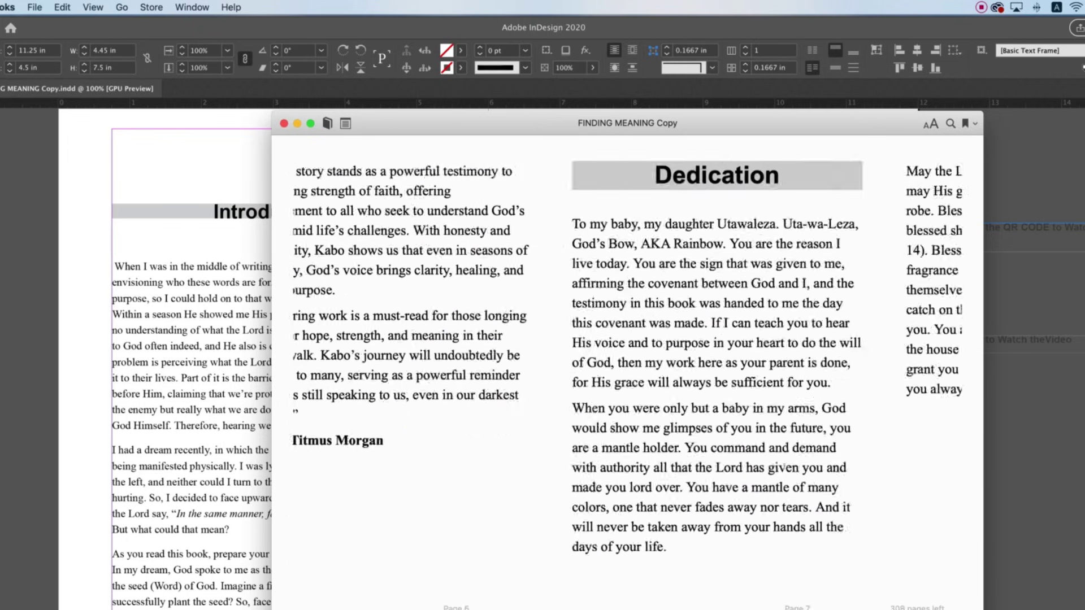
scroll(784, 466, "right", 2)
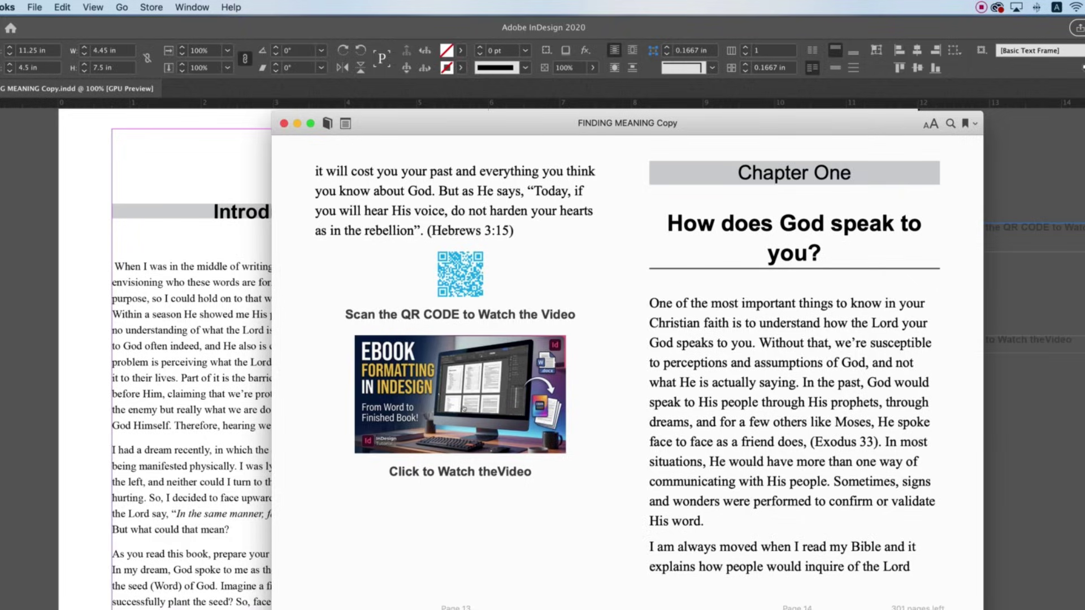
left_click(464, 409)
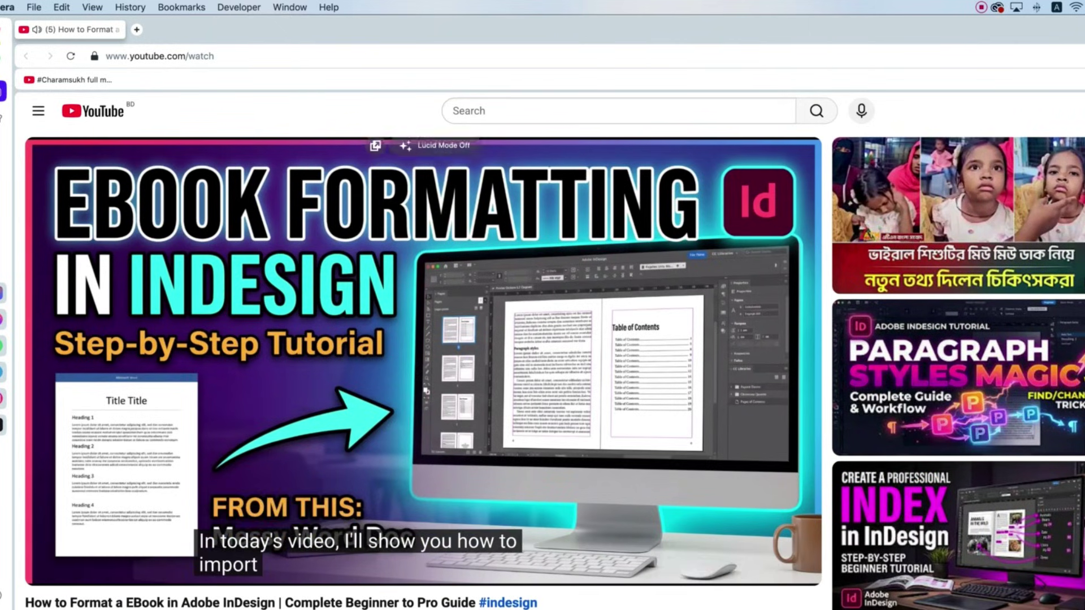
key("super+Tab")
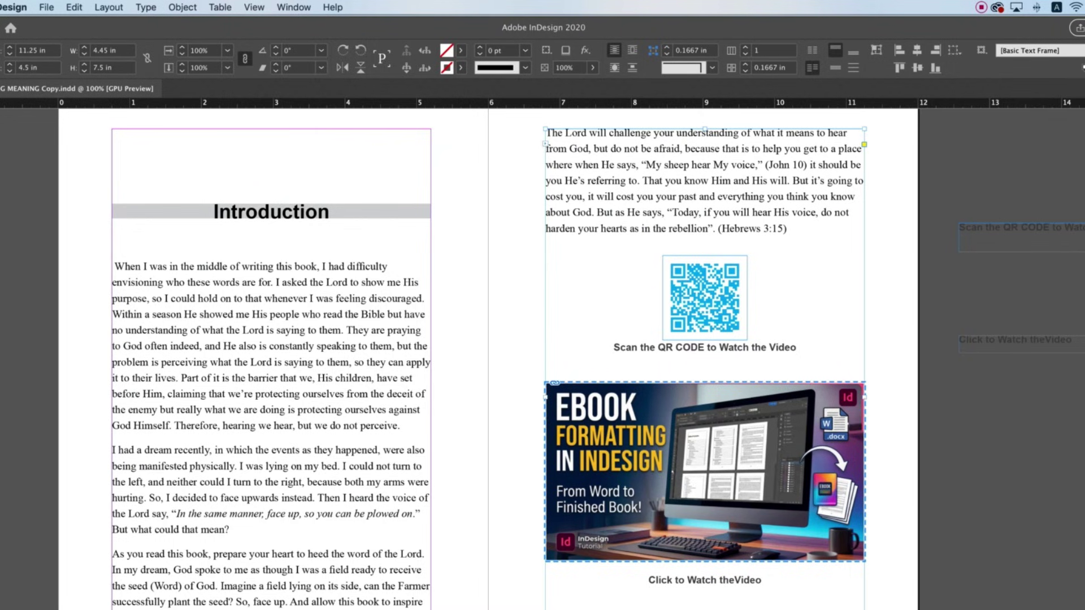
key("super+Tab")
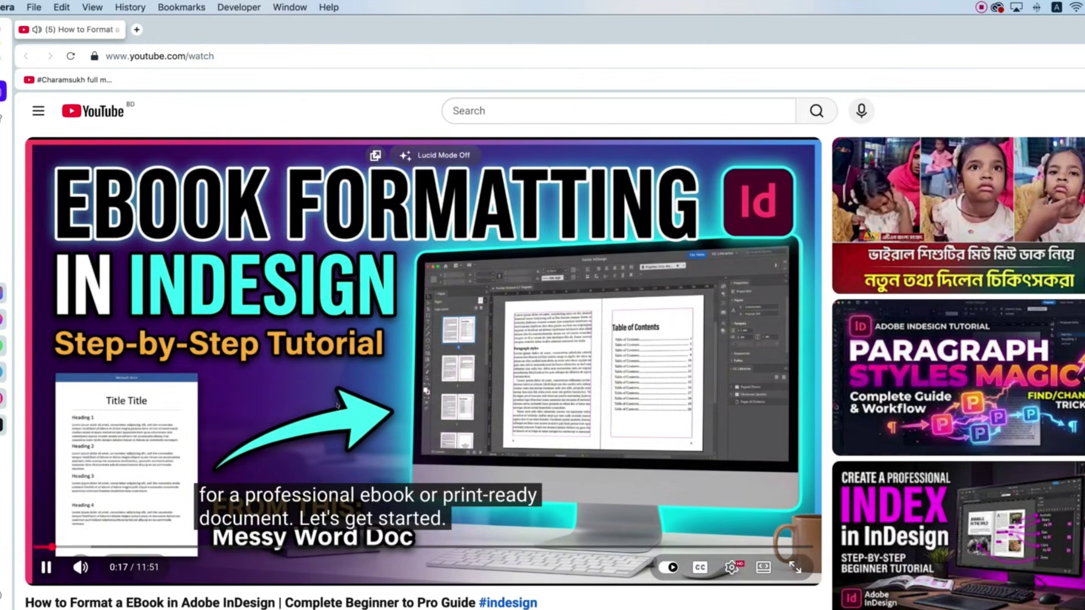
key("super+Tab")
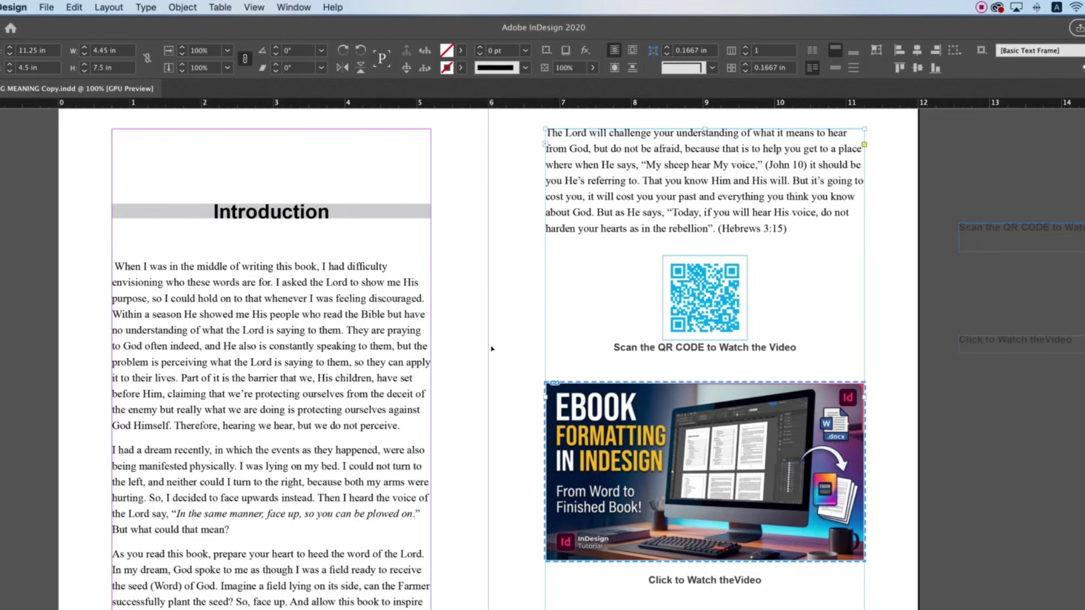